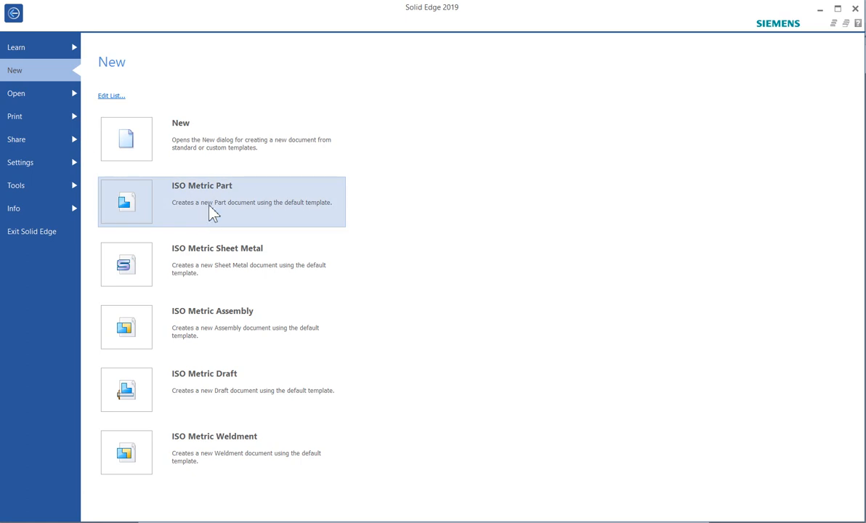
# Create a new ISO Metric Part and start an Extrude sketch on the front (xz) plane using Coincident Plane.
pyautogui.click(208, 209)
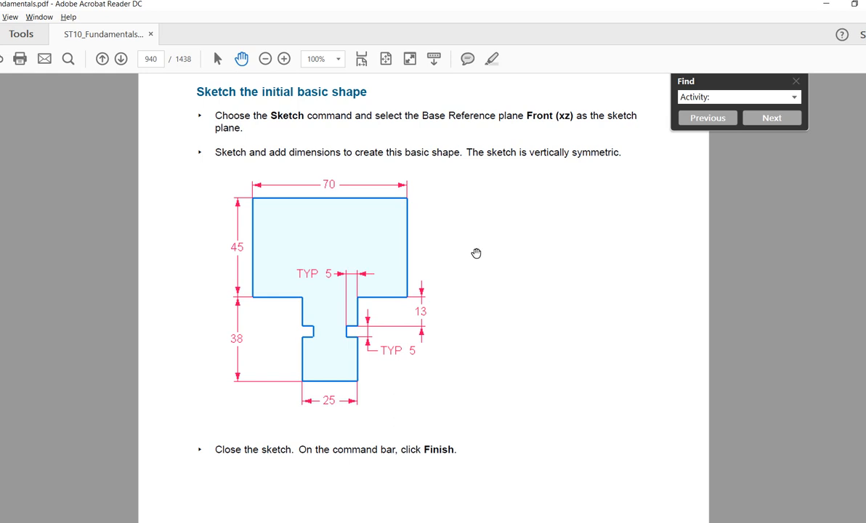
pyautogui.hotkey('alt', 'Tab')
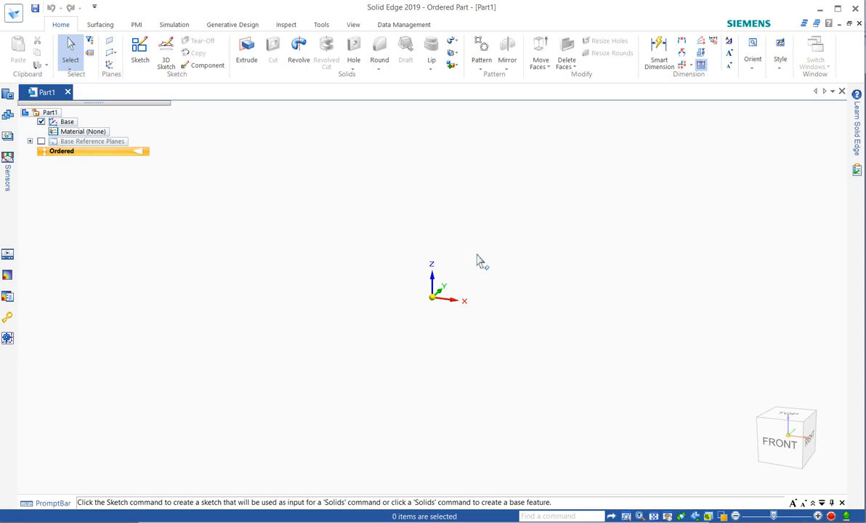
pyautogui.click(247, 60)
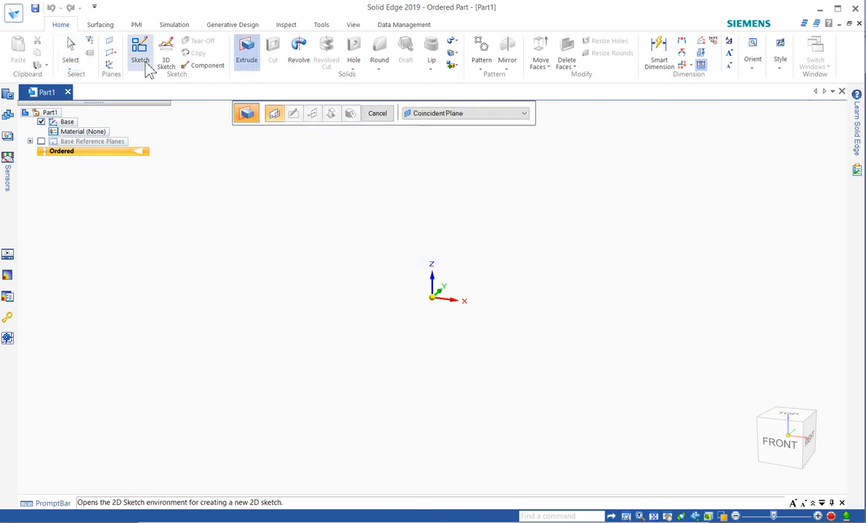
pyautogui.click(430, 116)
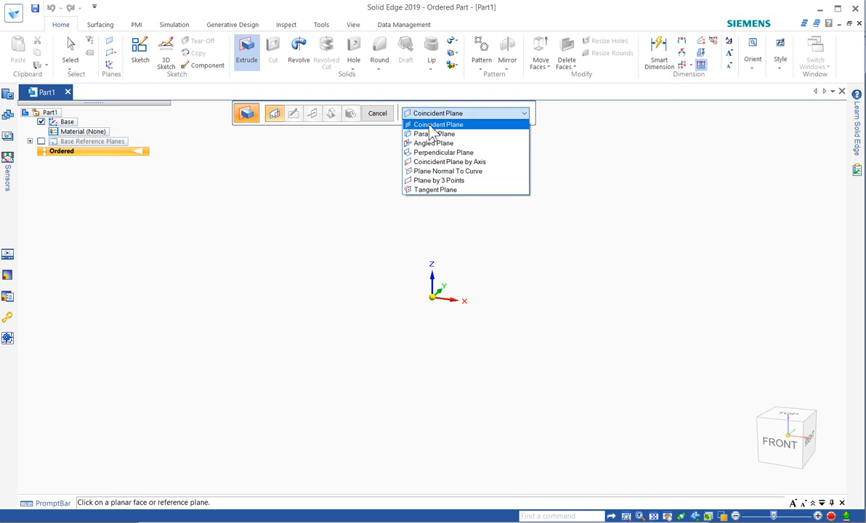
pyautogui.click(407, 123)
pyautogui.click(445, 291)
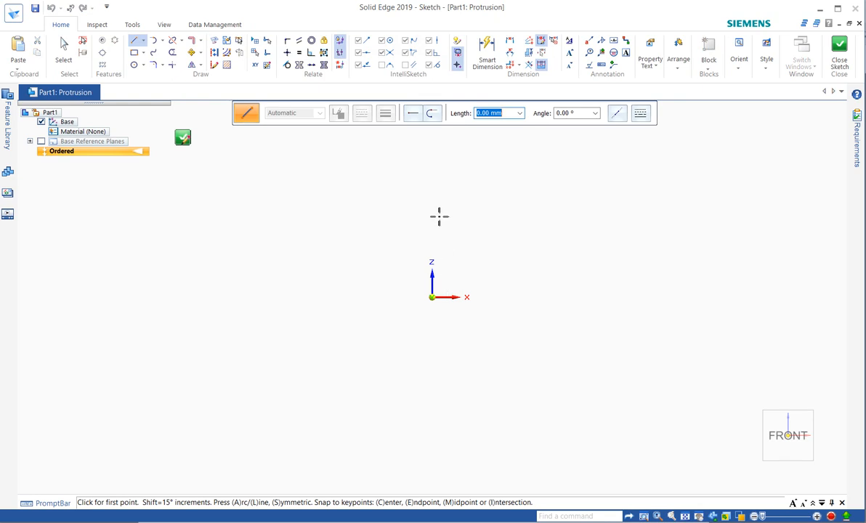
# Sketch a rectangle by center, 70 mm wide and 45 mm high, centred on the origin.
pyautogui.moveTo(439, 215); pyautogui.dragTo(457, 236, button='right')
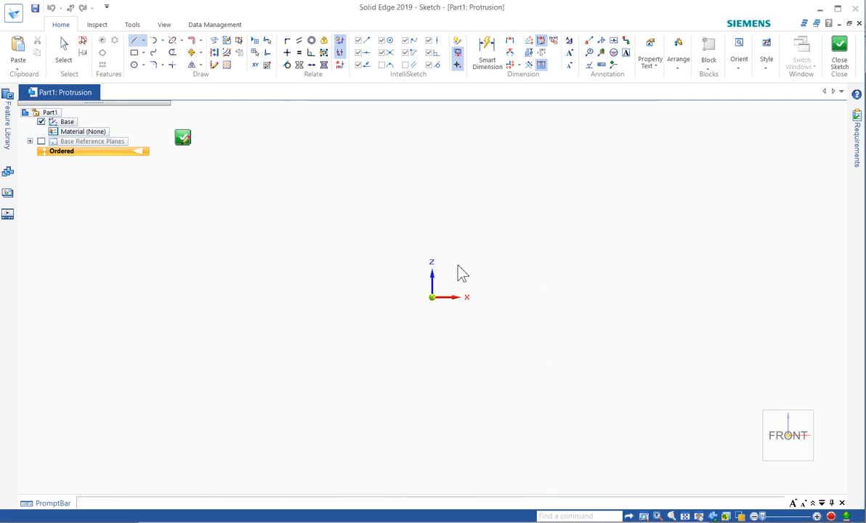
pyautogui.rightClick(437, 301)
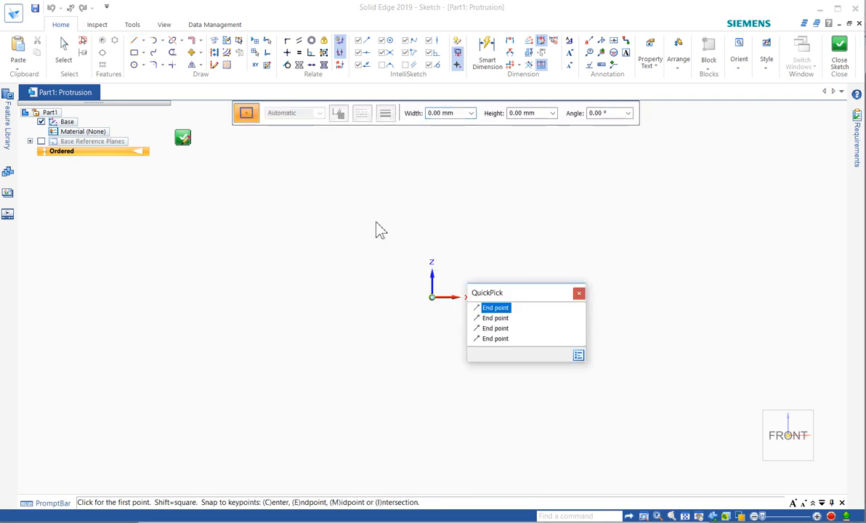
pyautogui.click(489, 308)
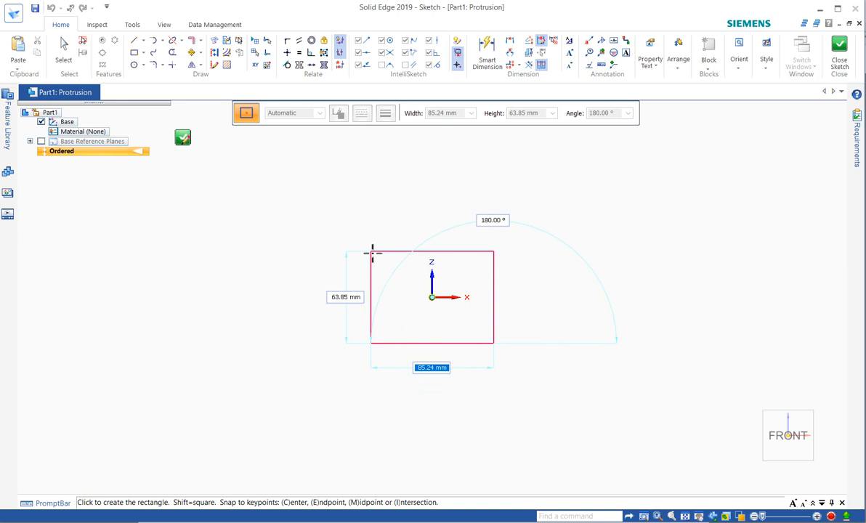
pyautogui.write('70')
pyautogui.press('Tab')
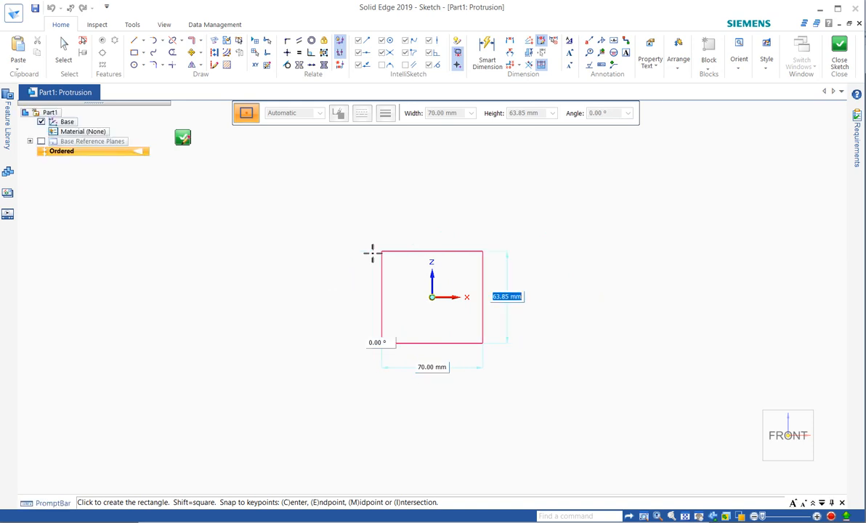
pyautogui.write('45')
pyautogui.press('Tab')
pyautogui.press('Return')
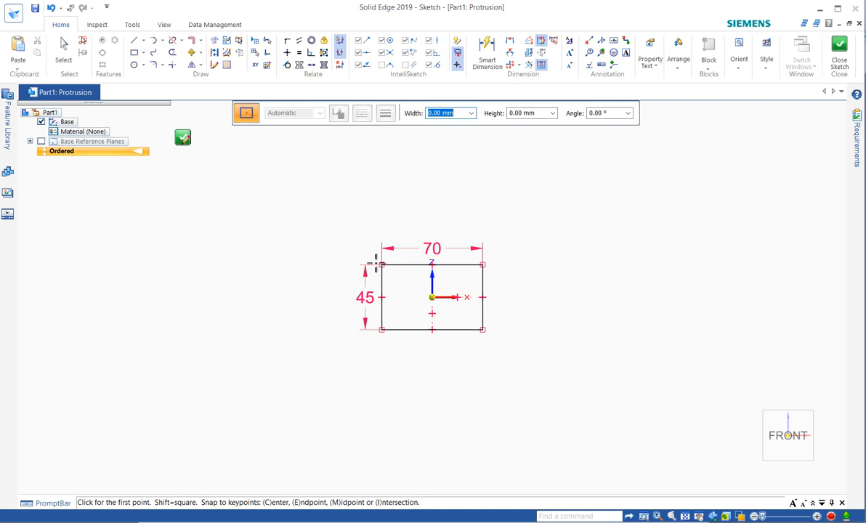
# Sketch a second centred rectangle, 25 mm wide and 38*2 (76) mm high, on the midpoint of the first rectangle's lower edge.
pyautogui.click(431, 330)
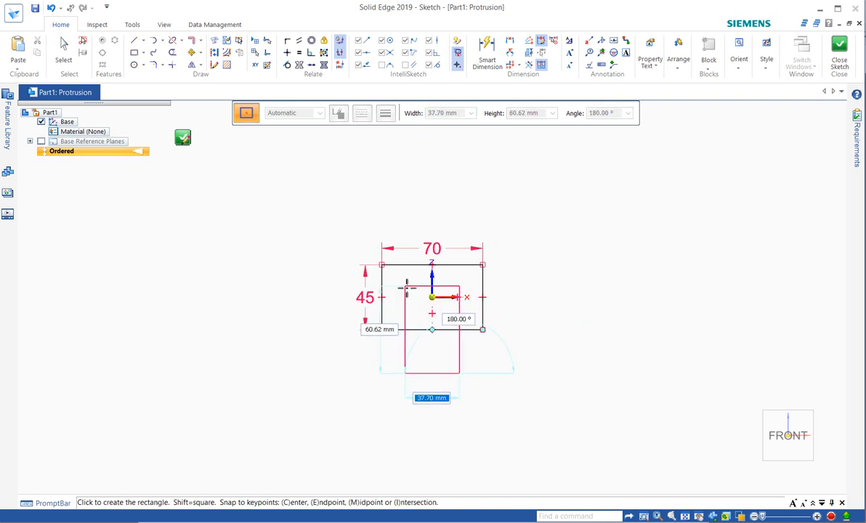
pyautogui.write('25')
pyautogui.press('Tab')
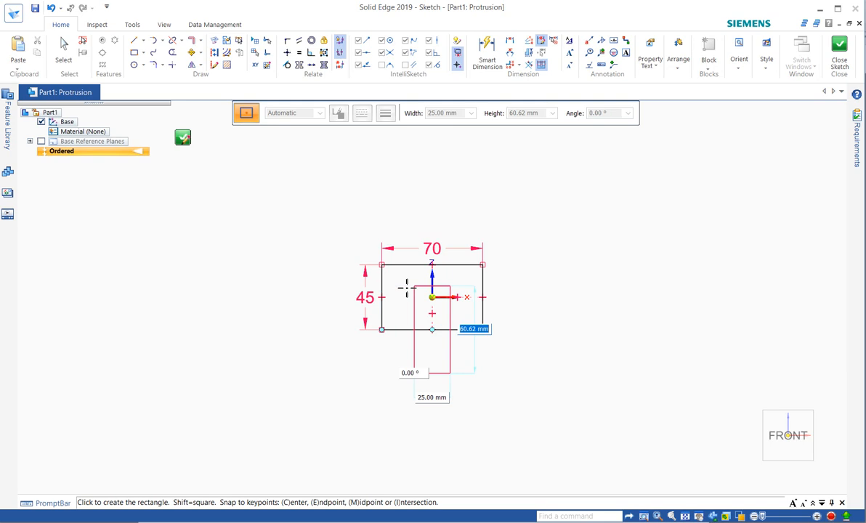
pyautogui.write('38*2')
pyautogui.press('Tab')
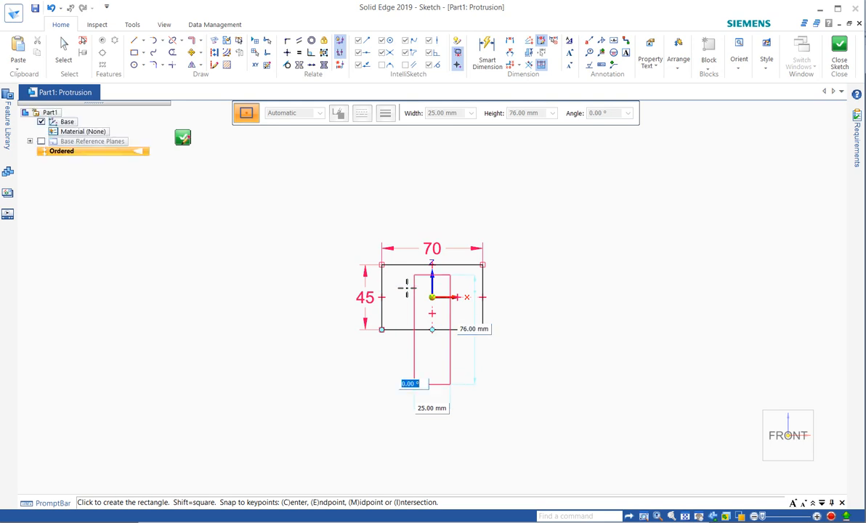
pyautogui.press('Return')
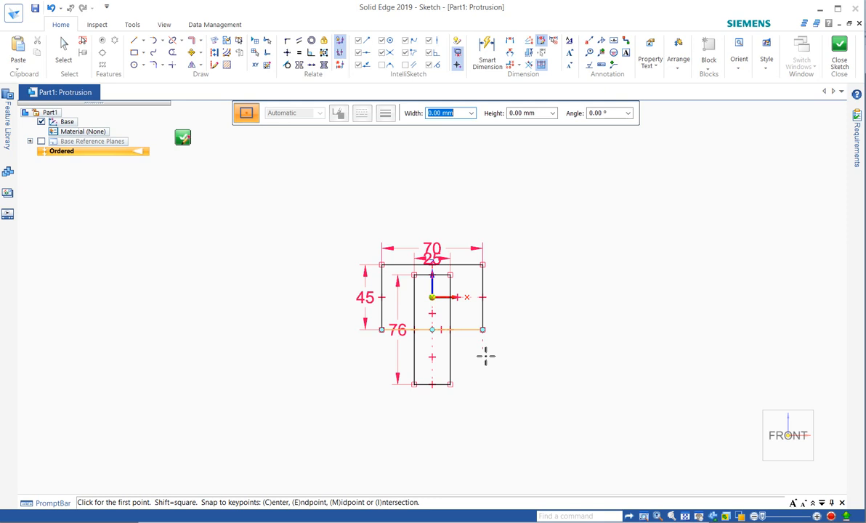
# Sketch two small notch rectangles about 5.84 mm high across the stem's sides, the right one about 10.7 mm wide, below the larger rectangle.
pyautogui.scroll(3, 466, 342)
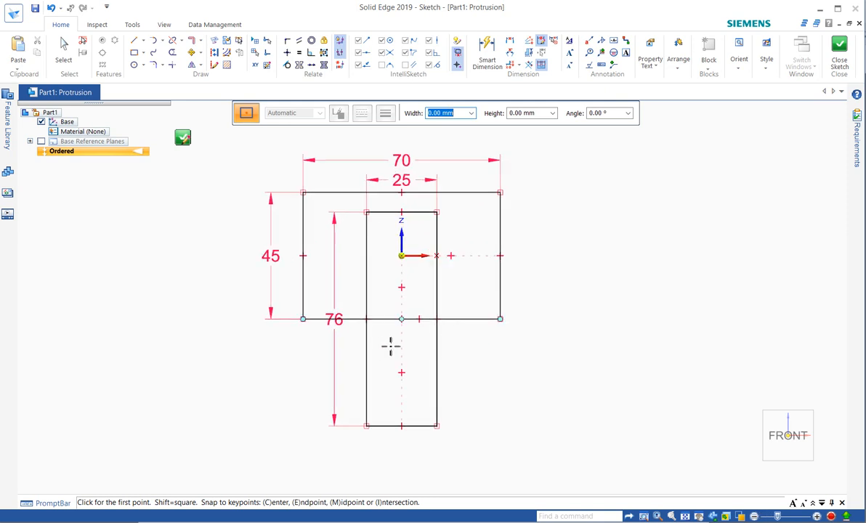
pyautogui.scroll(1, 393, 347)
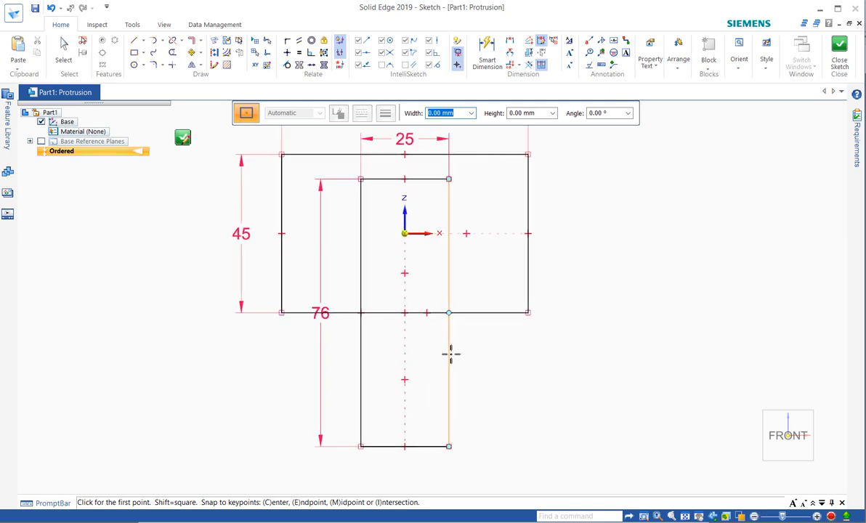
pyautogui.click(463, 358)
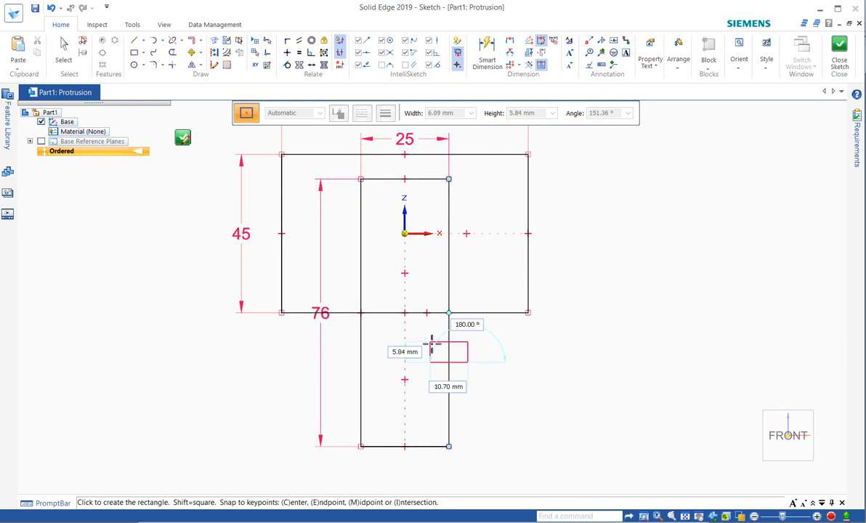
pyautogui.click(430, 343)
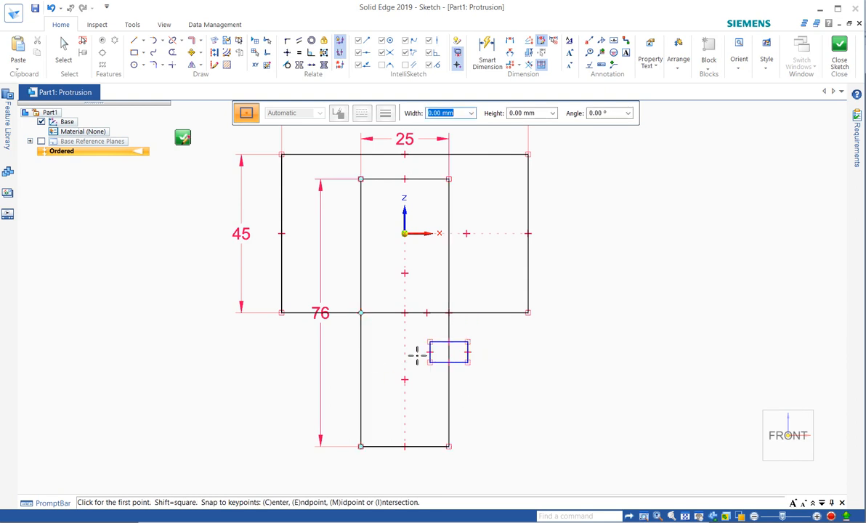
pyautogui.click(367, 355)
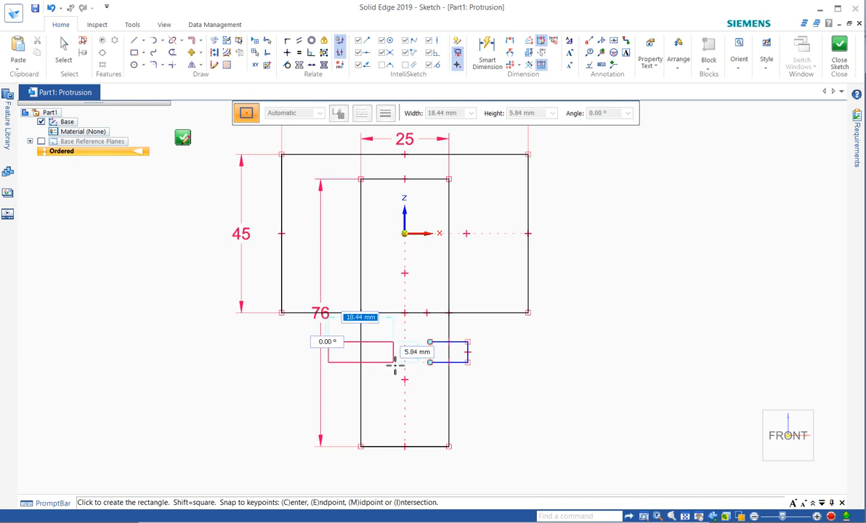
pyautogui.click(389, 363)
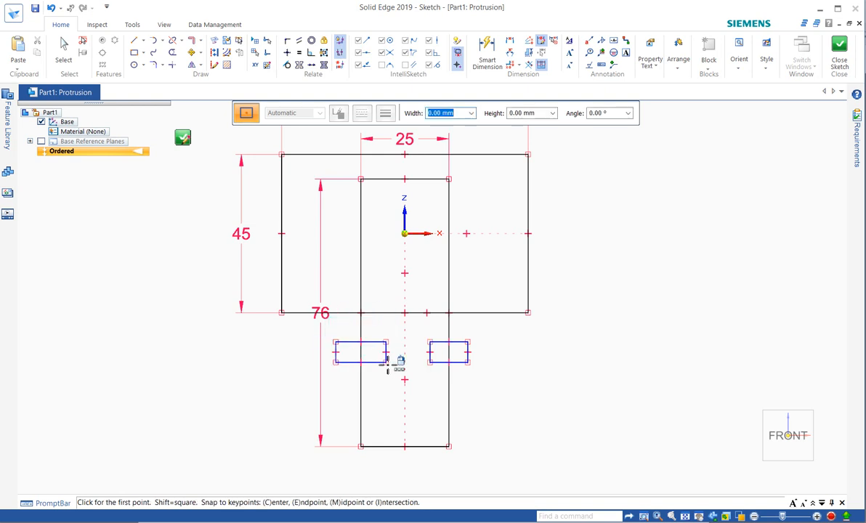
# Trim the overlapping rectangle segments to leave one closed T-shaped outline with a notch on each side of the stem.
pyautogui.click(172, 54)
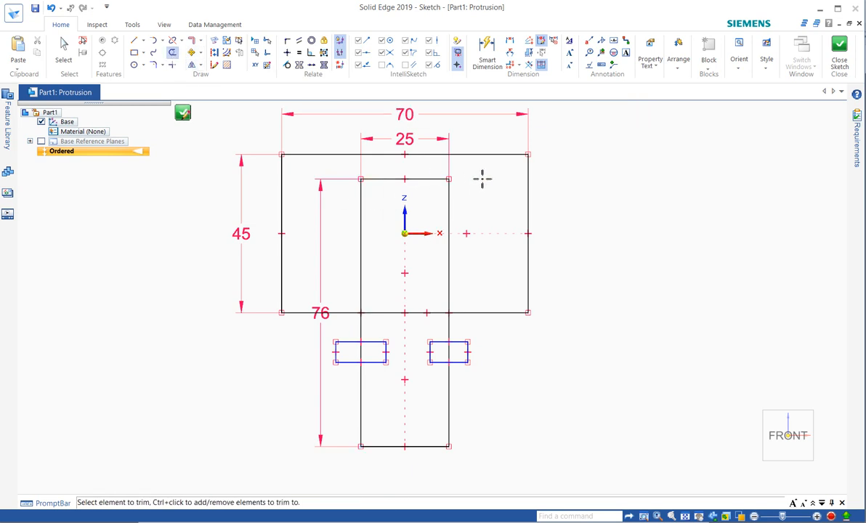
pyautogui.moveTo(480, 176)
pyautogui.mouseDown()
pyautogui.moveTo(451, 170)
pyautogui.moveTo(379, 270)
pyautogui.moveTo(356, 269)
pyautogui.moveTo(397, 320)
pyautogui.mouseUp()
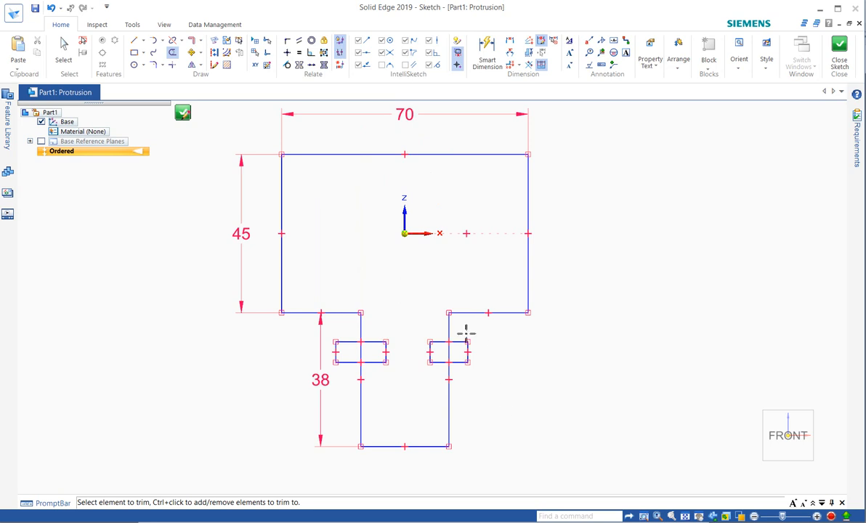
pyautogui.moveTo(465, 332)
pyautogui.mouseDown()
pyautogui.moveTo(459, 353)
pyautogui.moveTo(474, 354)
pyautogui.moveTo(448, 355)
pyautogui.moveTo(463, 353)
pyautogui.mouseUp()
pyautogui.moveTo(338, 340)
pyautogui.mouseDown()
pyautogui.moveTo(345, 379)
pyautogui.moveTo(338, 353)
pyautogui.moveTo(368, 354)
pyautogui.mouseUp()
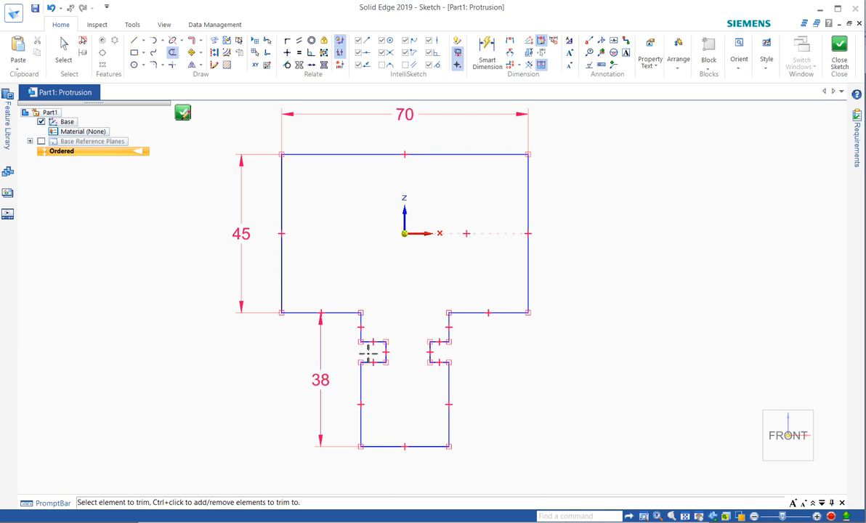
# Align the midpoints of the profile's upper and bottom edges vertically with the origin using the Horizontal/Vertical relation.
pyautogui.rightClick(531, 361)
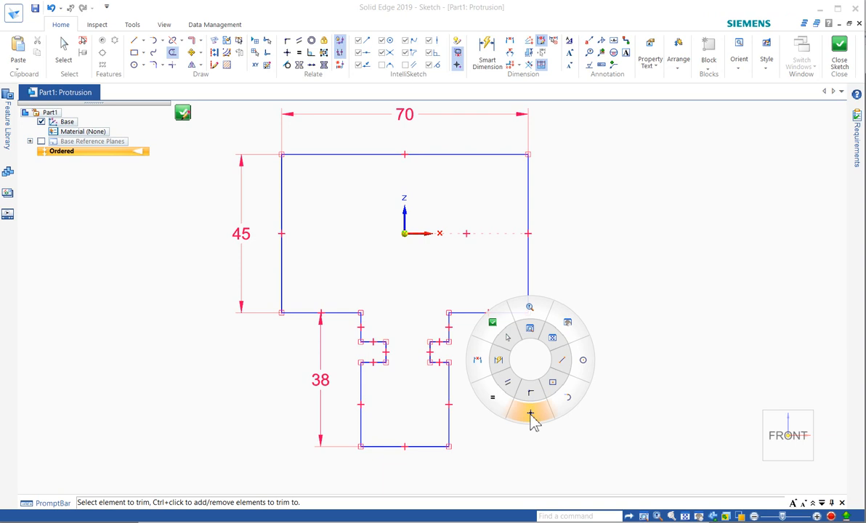
pyautogui.click(530, 414)
pyautogui.click(406, 154)
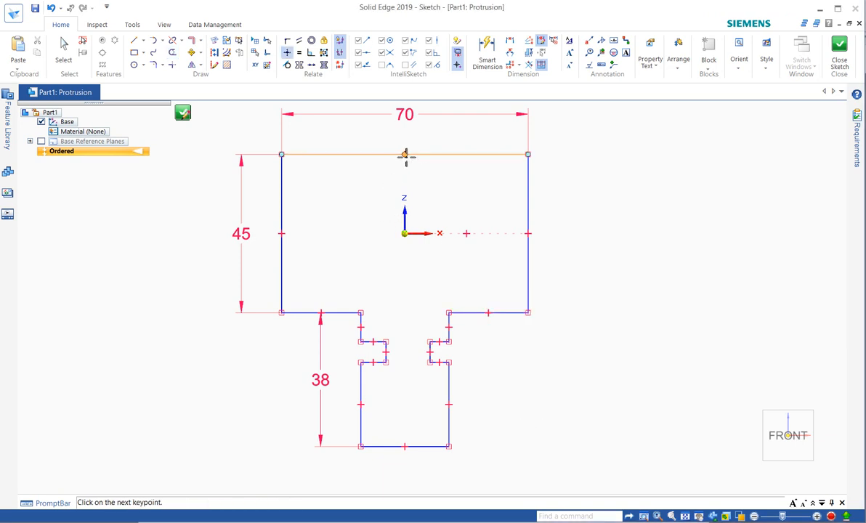
pyautogui.click(405, 233)
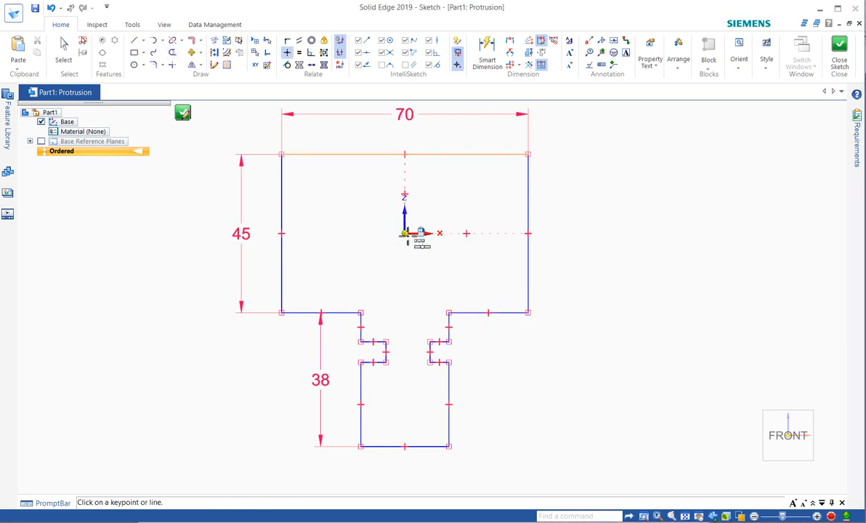
pyautogui.click(405, 447)
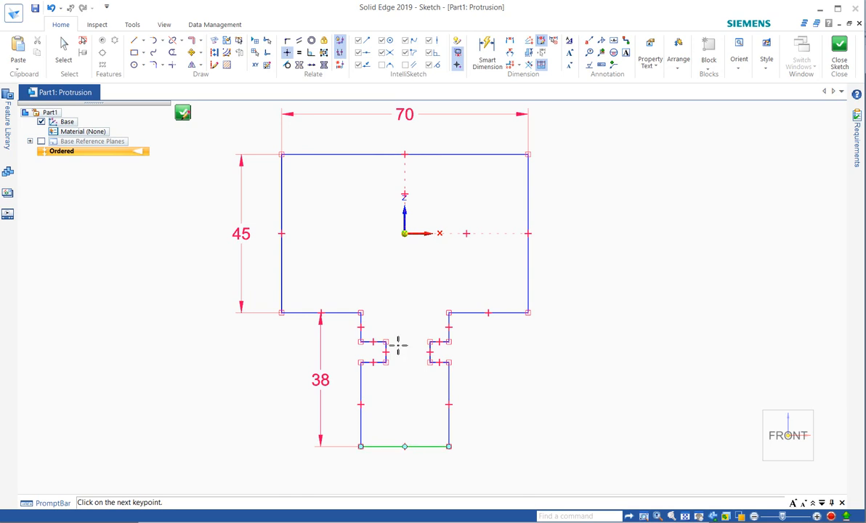
pyautogui.click(405, 233)
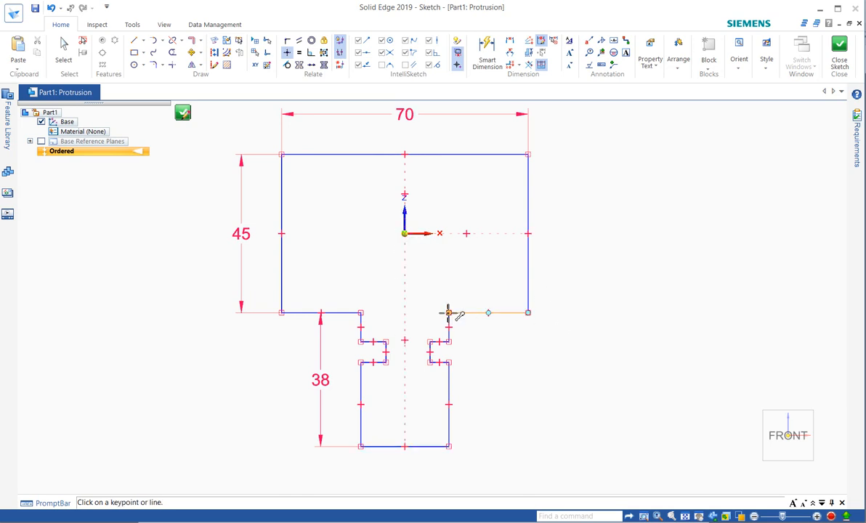
# Apply Equal relations between the two outer vertical edges and between the two horizontal shoulder edges.
pyautogui.rightClick(582, 322)
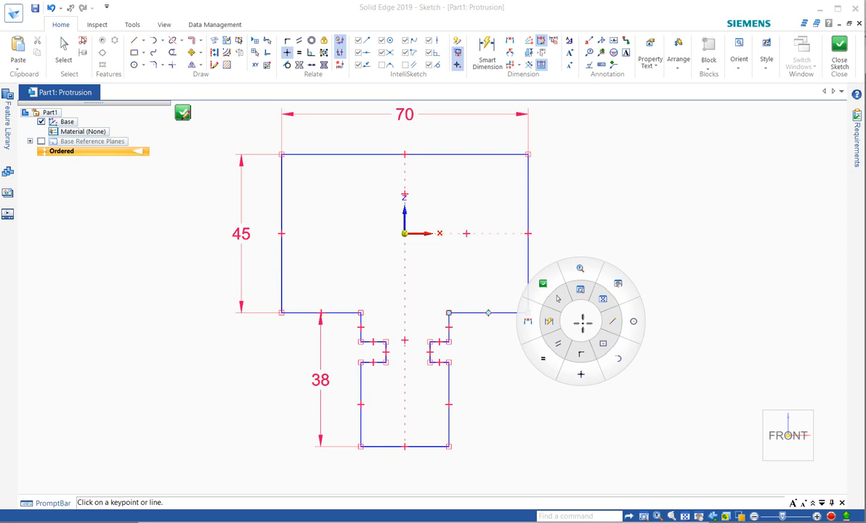
pyautogui.click(548, 366)
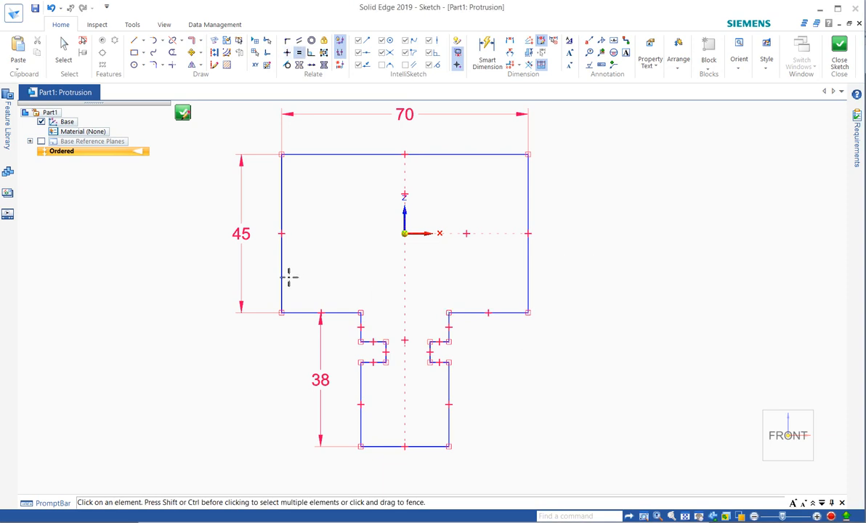
pyautogui.click(283, 283)
pyautogui.click(528, 275)
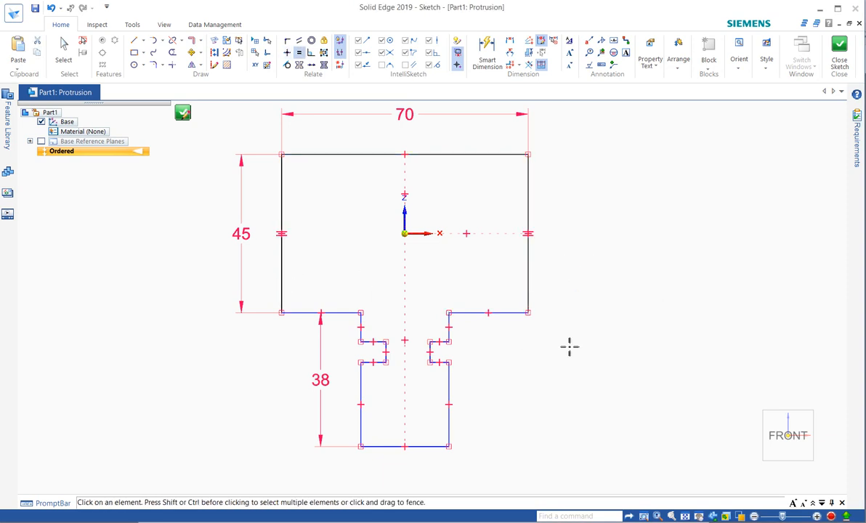
pyautogui.click(513, 314)
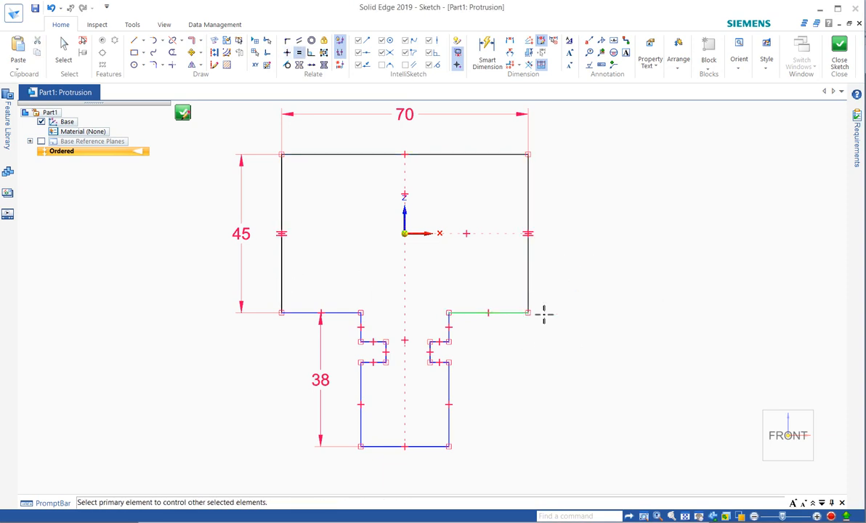
pyautogui.click(334, 313)
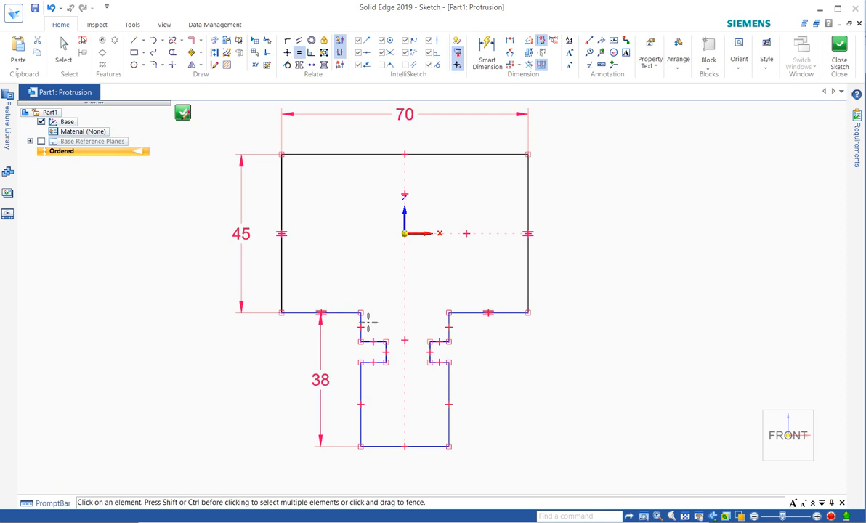
# Dimension the width of the stem's bottom edge as 25 mm.
pyautogui.rightClick(550, 375)
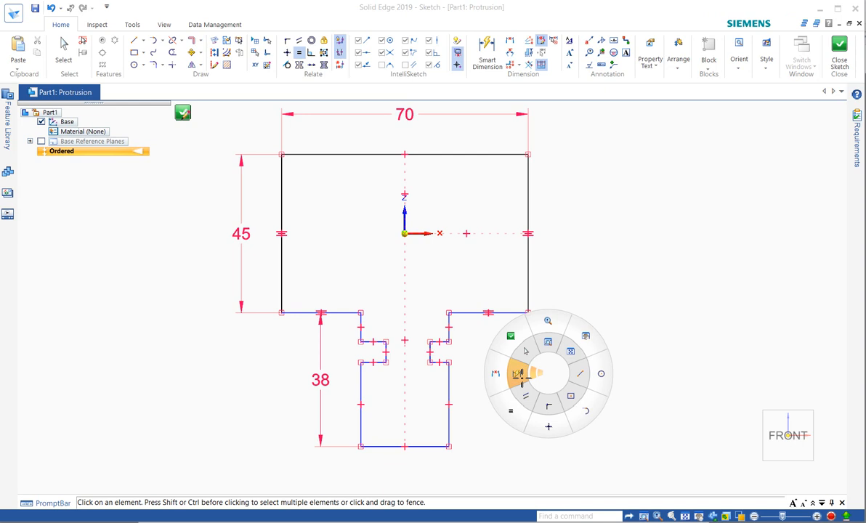
pyautogui.click(521, 382)
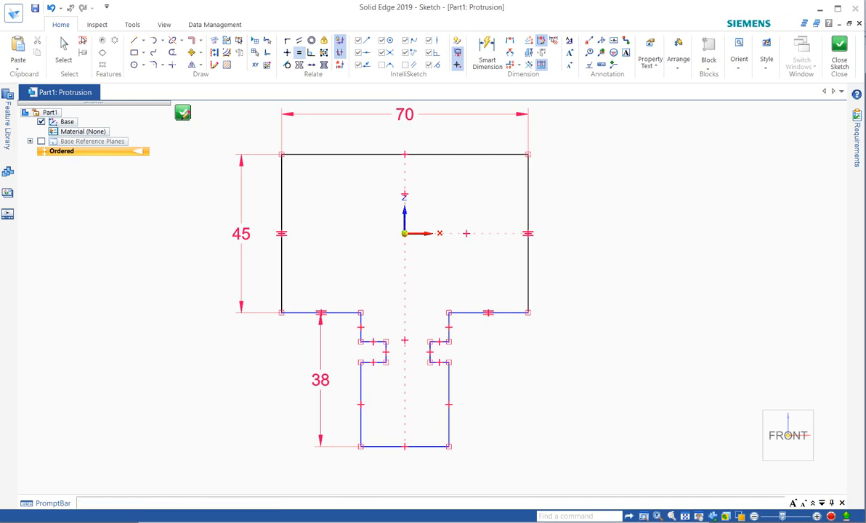
pyautogui.click(422, 446)
pyautogui.click(429, 485)
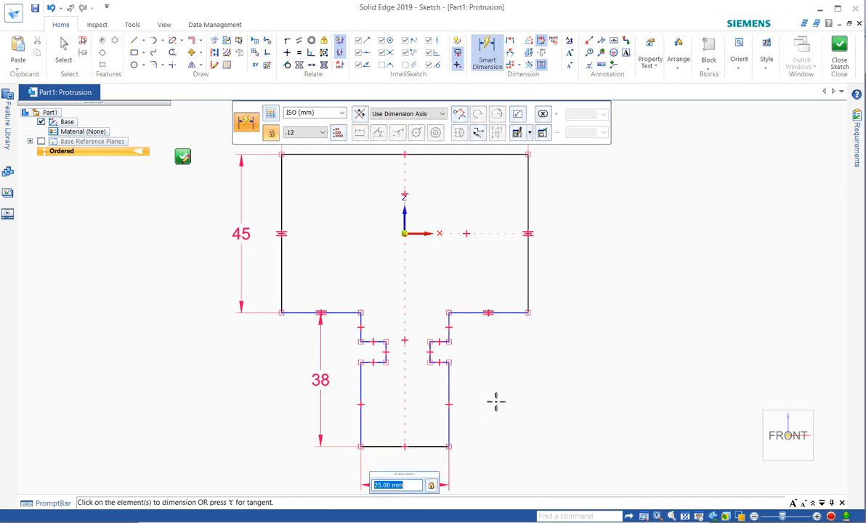
pyautogui.scroll(-1, 490, 339)
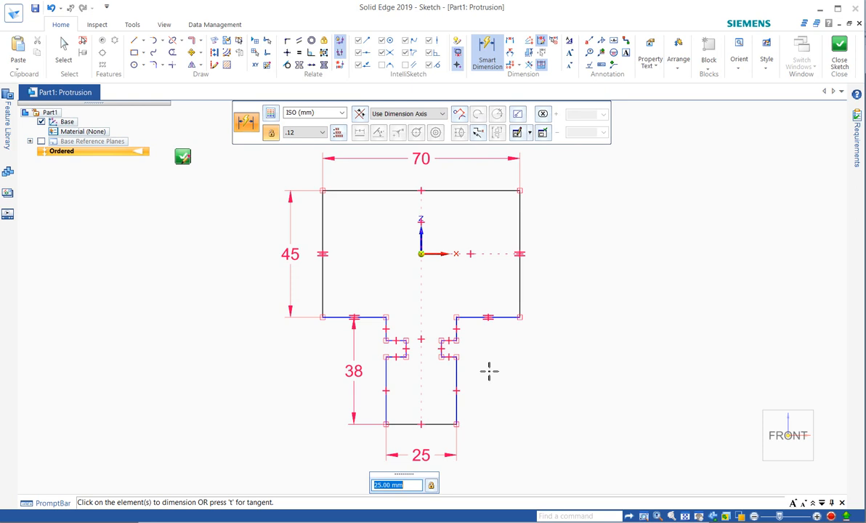
pyautogui.press('Escape')
pyautogui.press('Escape')
pyautogui.scroll(1, 465, 346)
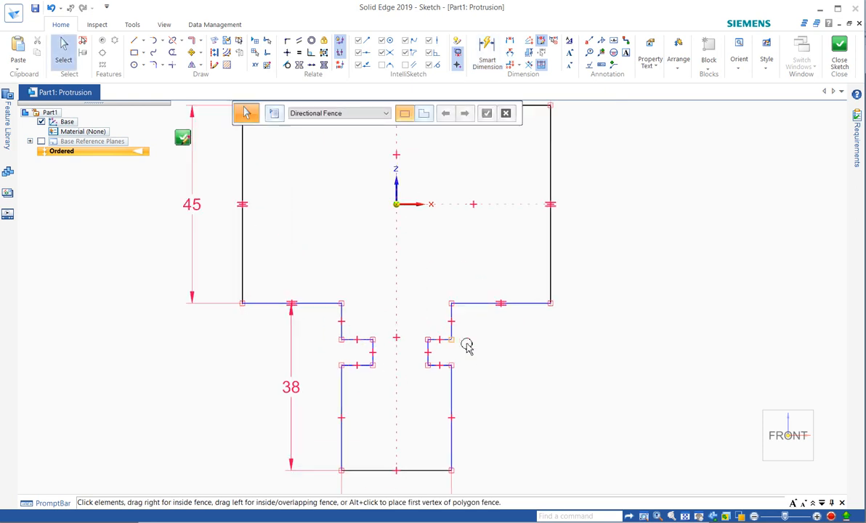
# Dimension the right notch with a height of 5 mm and a depth of 5 mm.
pyautogui.rightClick(527, 355)
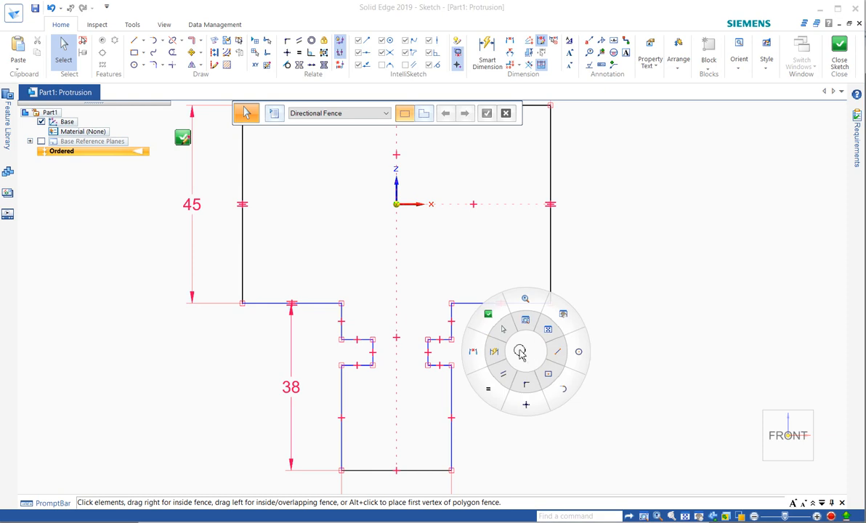
pyautogui.click(493, 356)
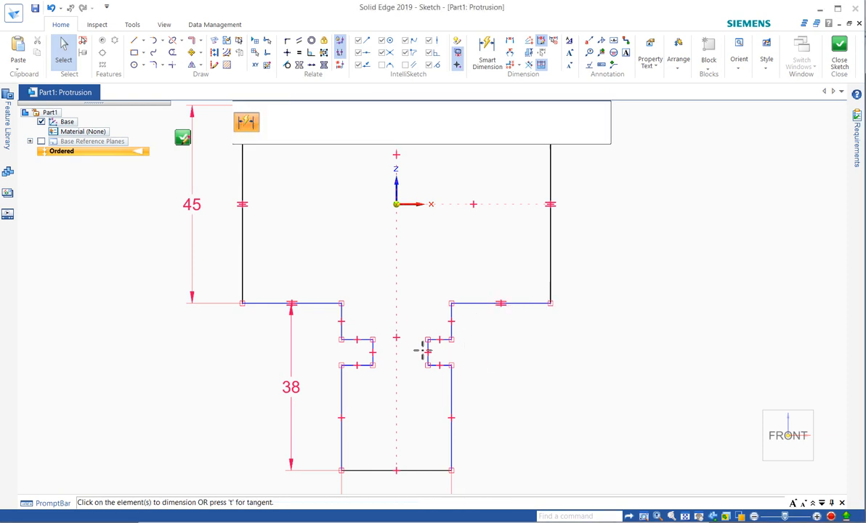
pyautogui.click(428, 353)
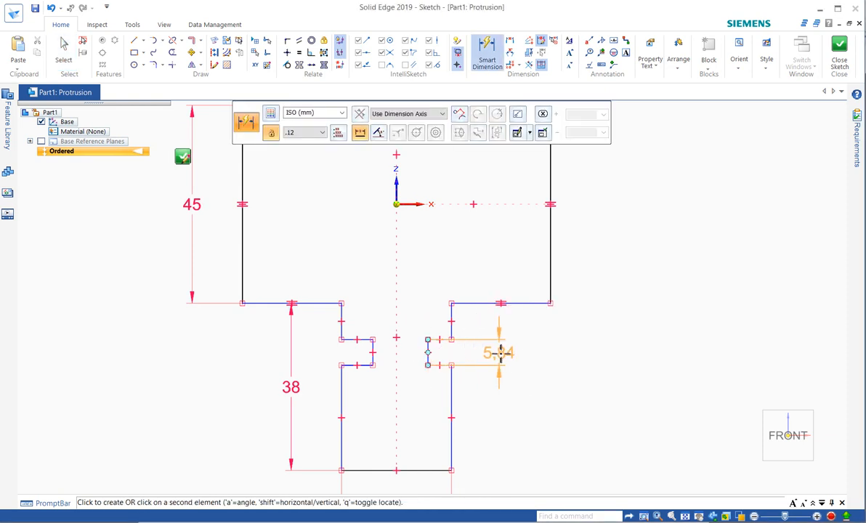
pyautogui.click(498, 352)
pyautogui.write('5')
pyautogui.press('Return')
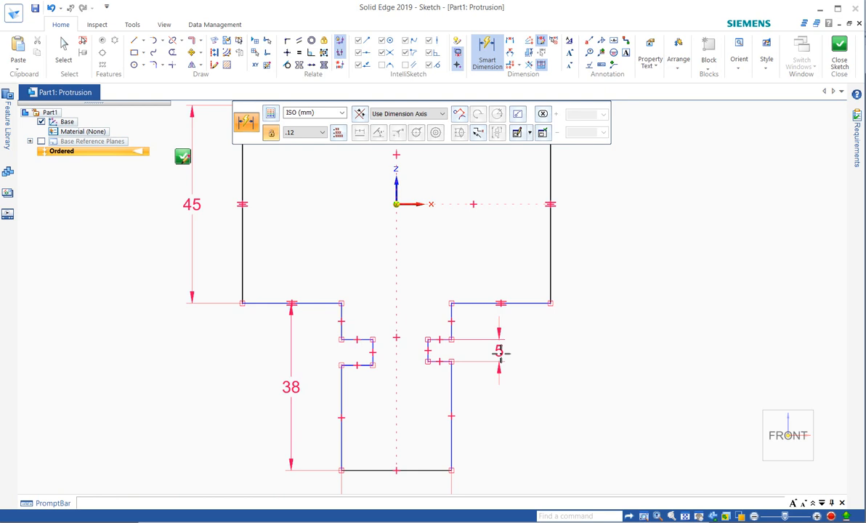
pyautogui.click(440, 340)
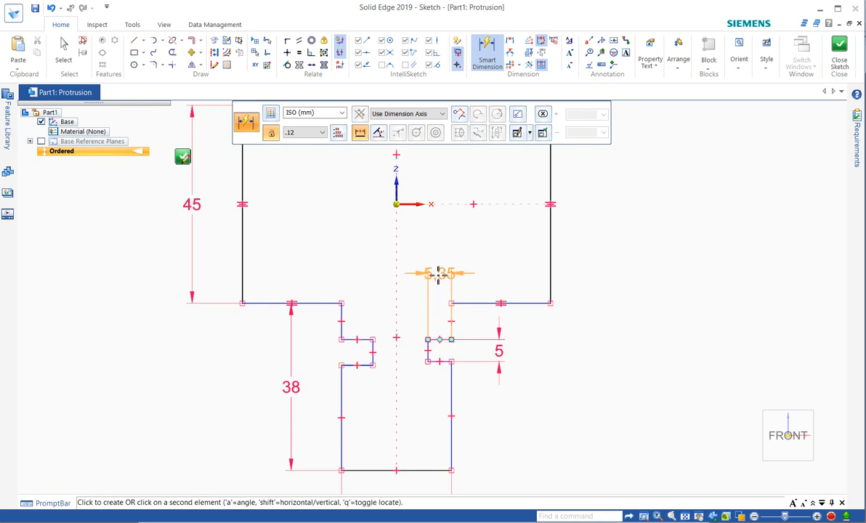
pyautogui.click(439, 273)
pyautogui.write('5.35')
pyautogui.press('Return')
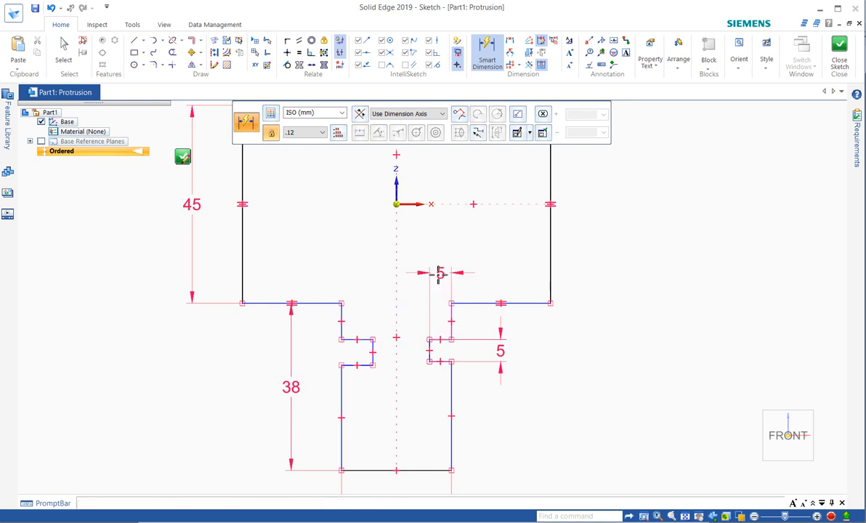
# Set the vertical distance from the right shoulder edge to the right notch's upper edge to 13 mm.
pyautogui.click(477, 303)
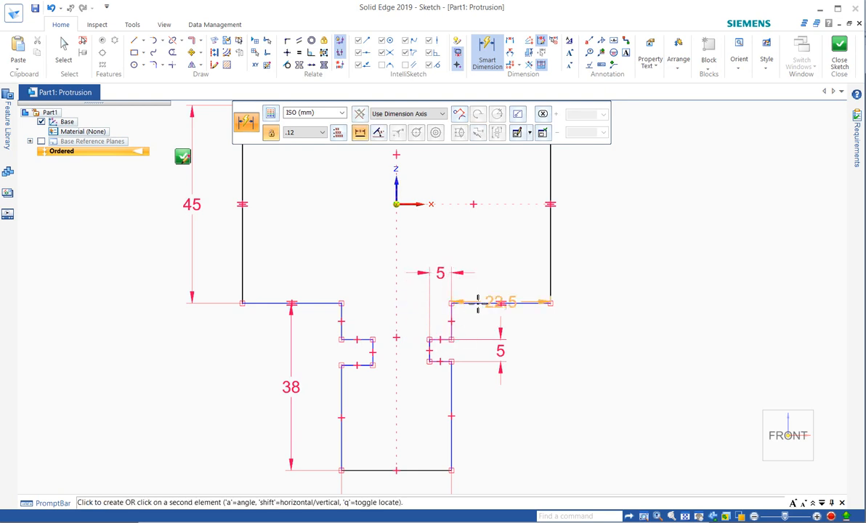
pyautogui.click(447, 339)
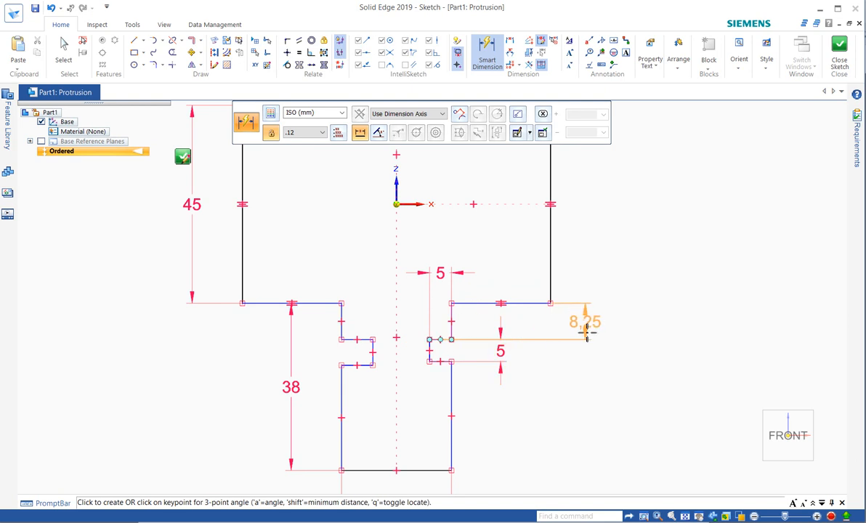
pyautogui.click(587, 333)
pyautogui.write('13')
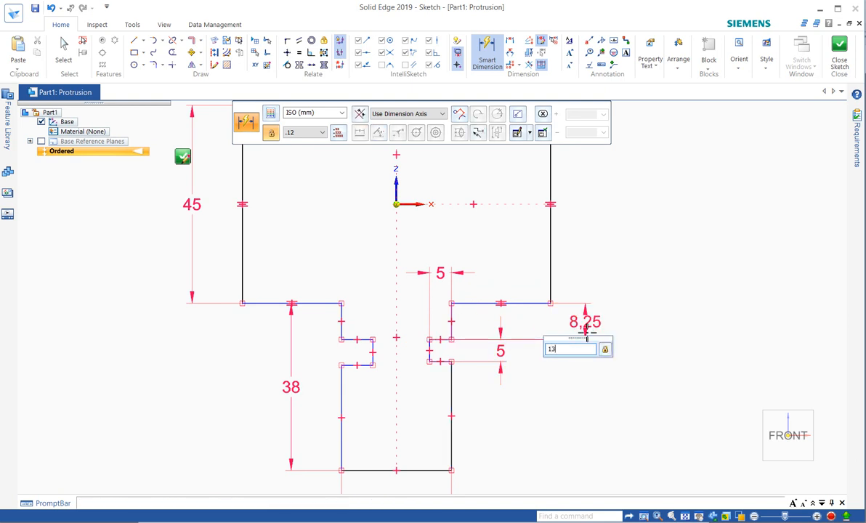
pyautogui.press('Return')
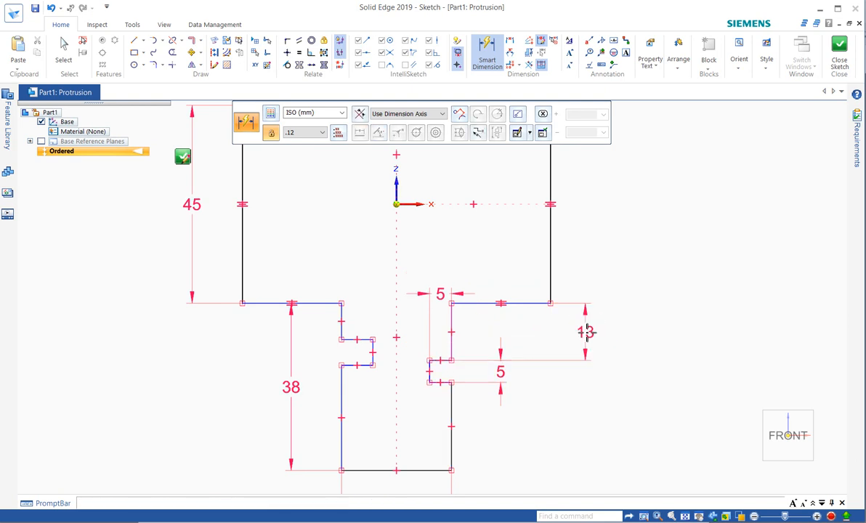
# Apply Equal relations between the upper edges and between the inner vertical edges of the left and right notches.
pyautogui.rightClick(550, 401)
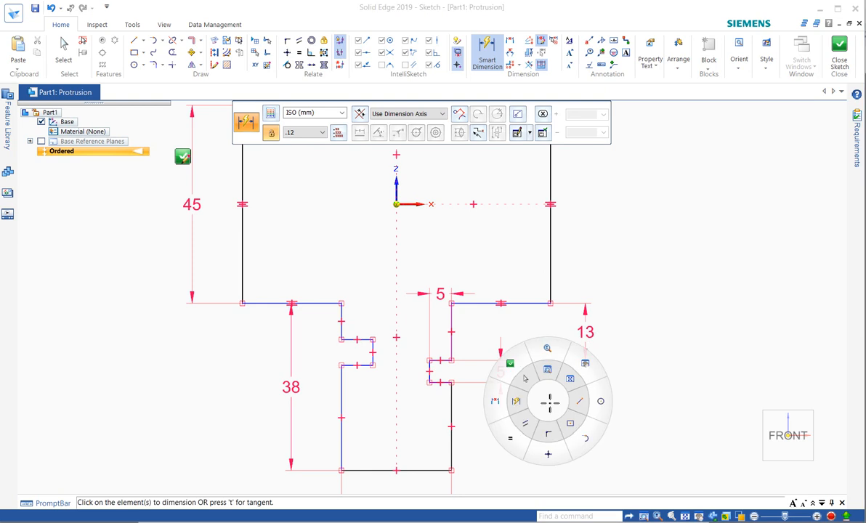
pyautogui.click(480, 411)
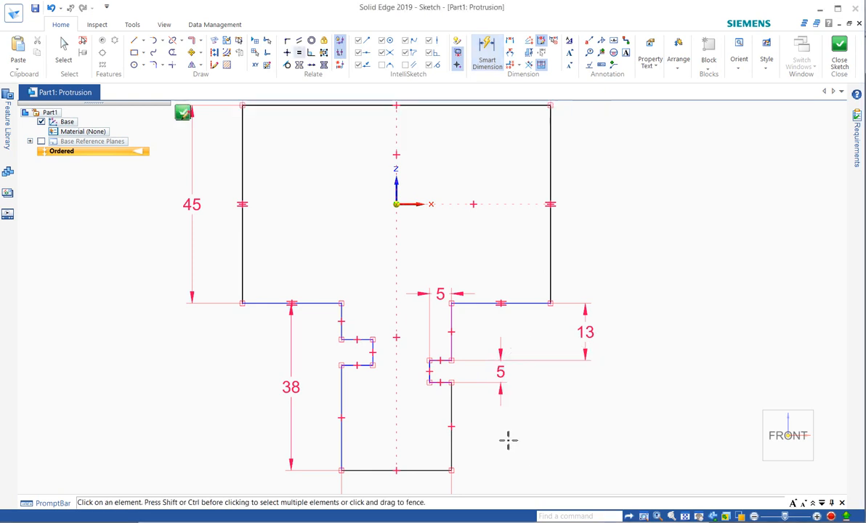
pyautogui.click(364, 340)
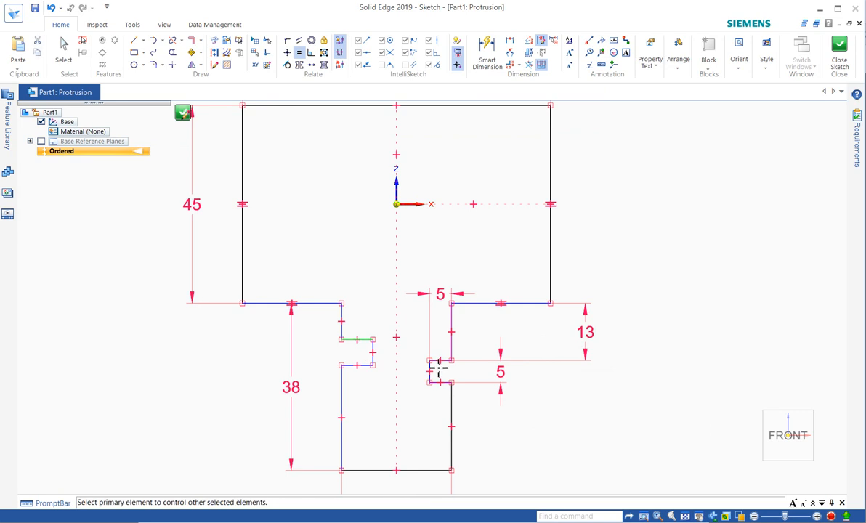
pyautogui.click(440, 361)
pyautogui.click(364, 355)
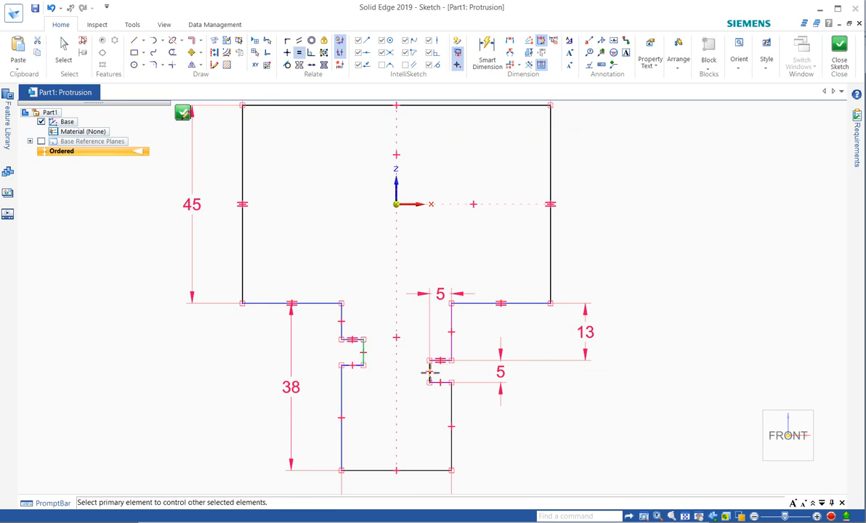
pyautogui.click(429, 372)
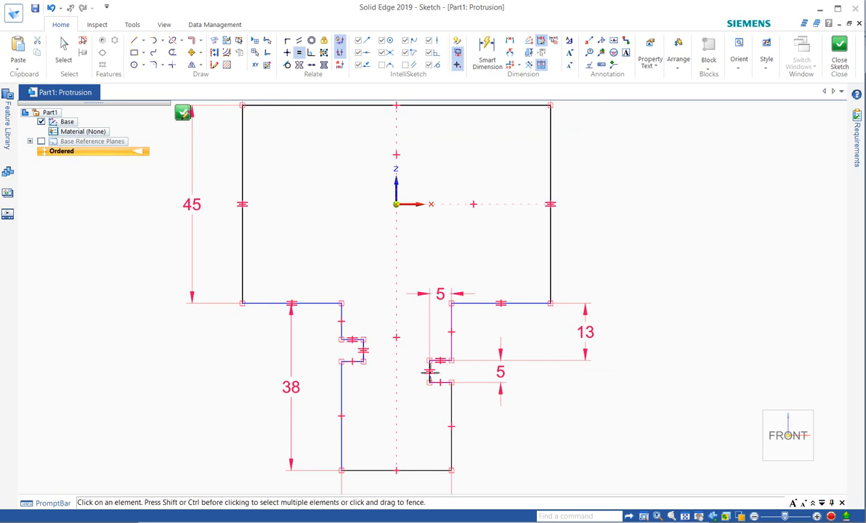
# Align the left notch horizontally with the right notch by relating their inner edges' midpoints with Horizontal/Vertical.
pyautogui.rightClick(552, 418)
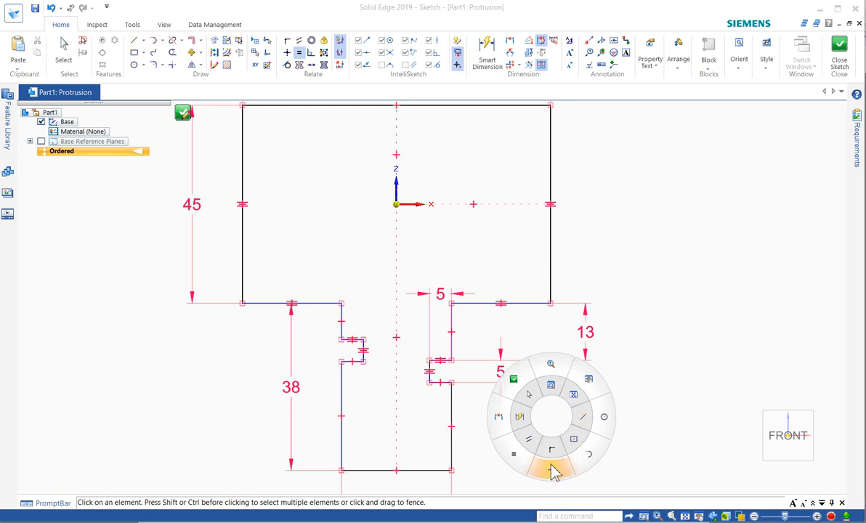
pyautogui.click(429, 362)
pyautogui.click(364, 351)
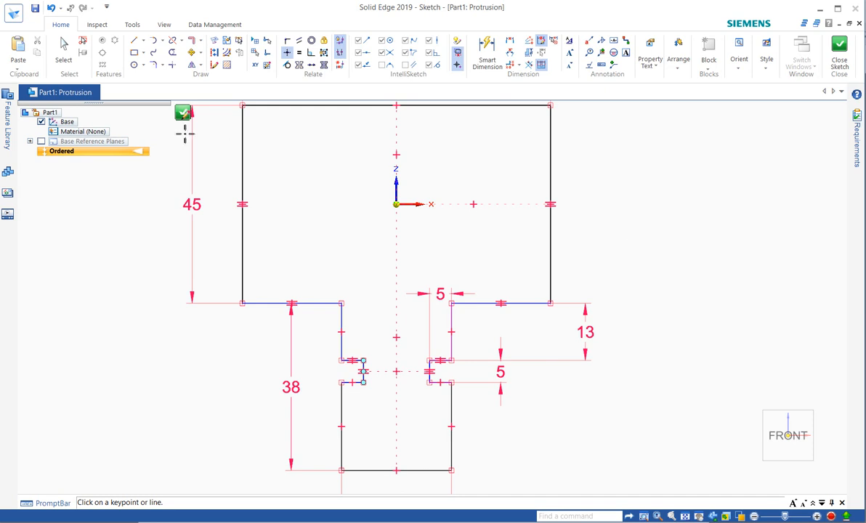
# Close the sketch and extrude the T-shaped profile 65 mm toward the positive Y side.
pyautogui.click(183, 114)
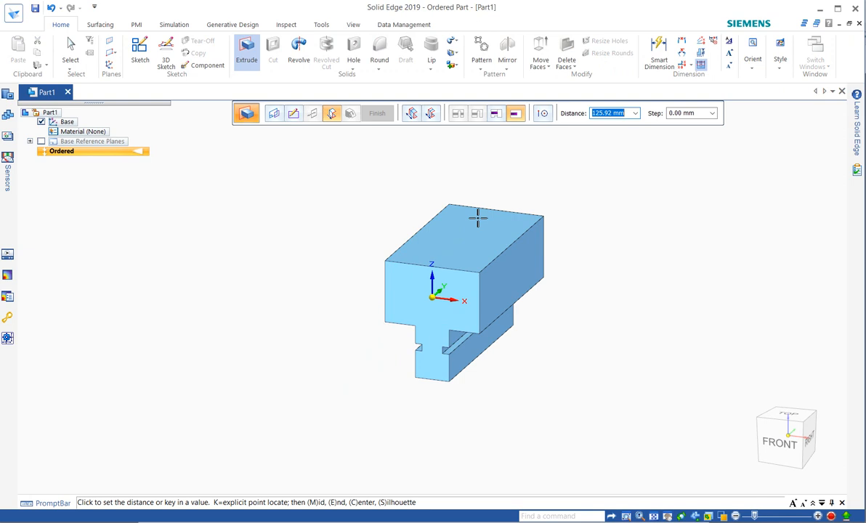
pyautogui.write('65')
pyautogui.press('Tab')
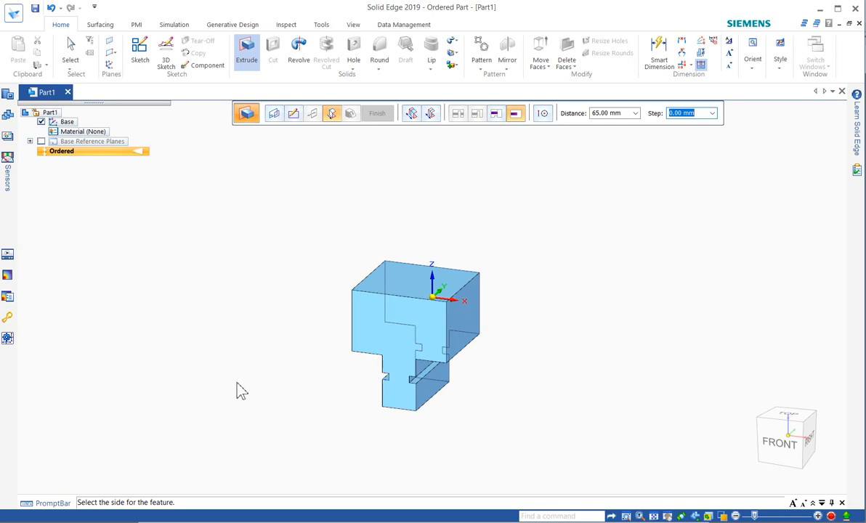
pyautogui.click(524, 173)
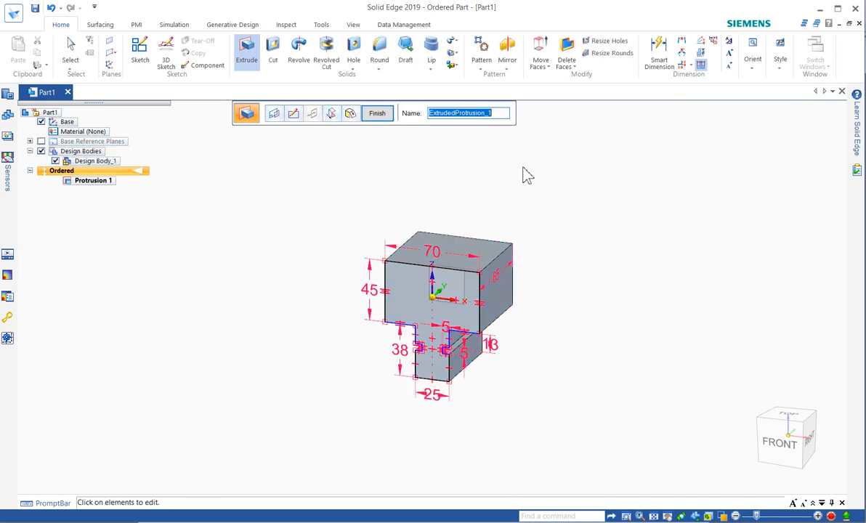
# Name the extrusion BaseFeature and finish the Extrude command.
pyautogui.write('Base')
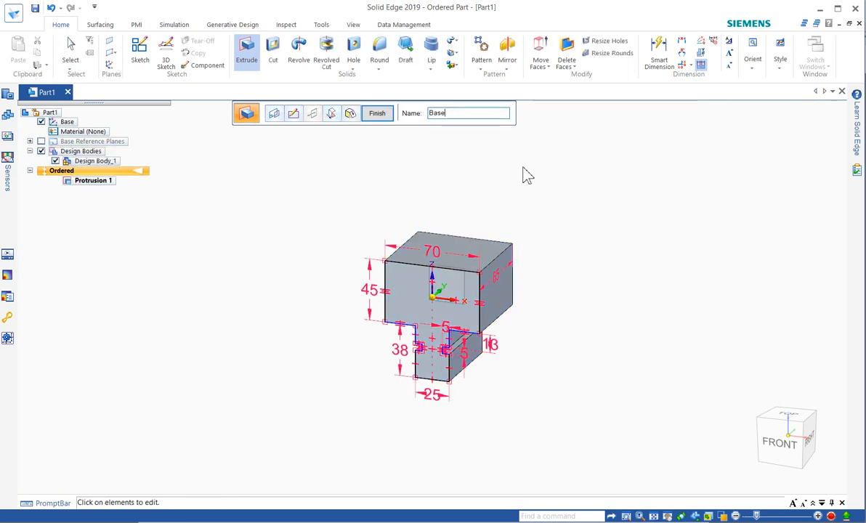
pyautogui.write('Feature')
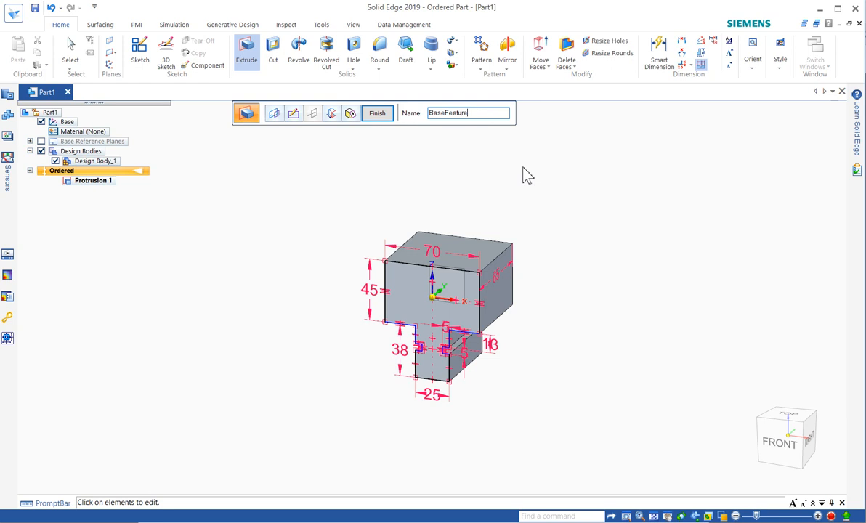
pyautogui.press('Return')
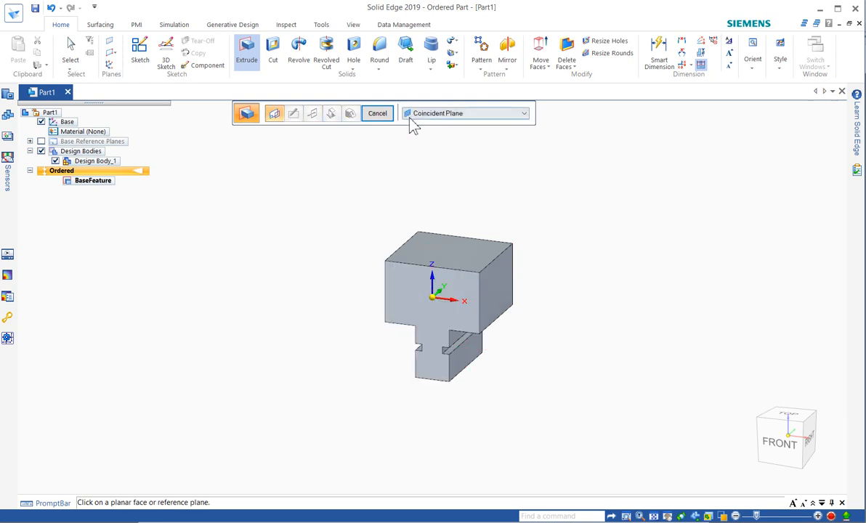
pyautogui.click(377, 114)
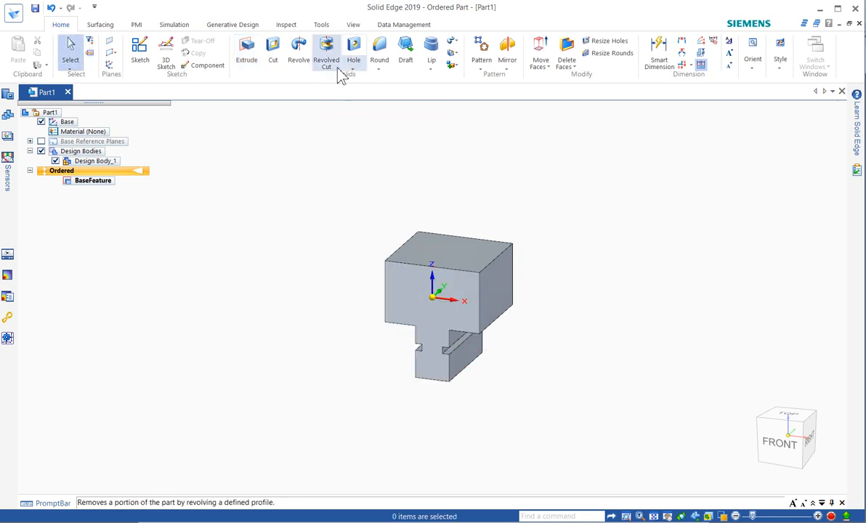
# Start a Cut with its profile plane on the upper block's right side face, using the face's lower edge for orientation.
pyautogui.click(275, 52)
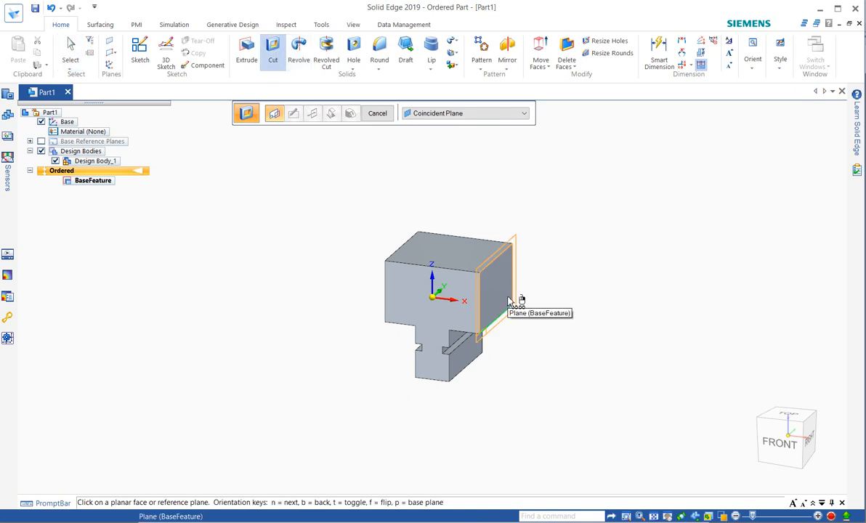
pyautogui.scroll(3, 505, 300)
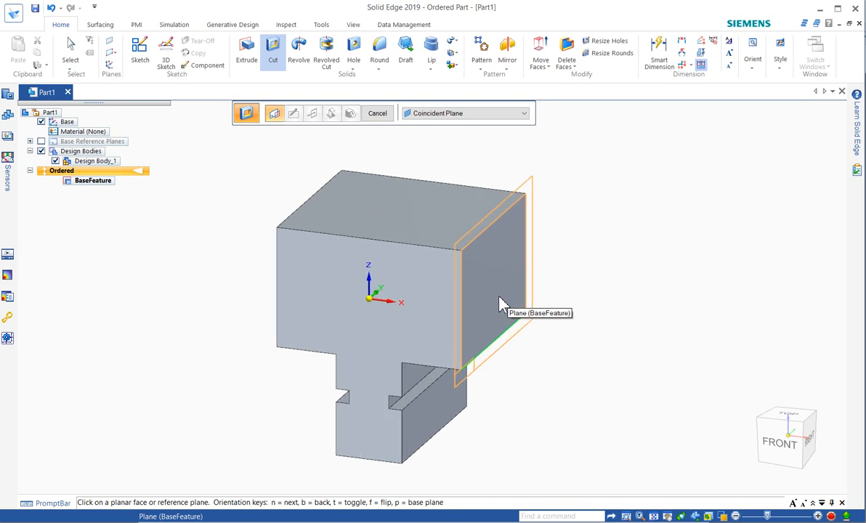
pyautogui.press('n')
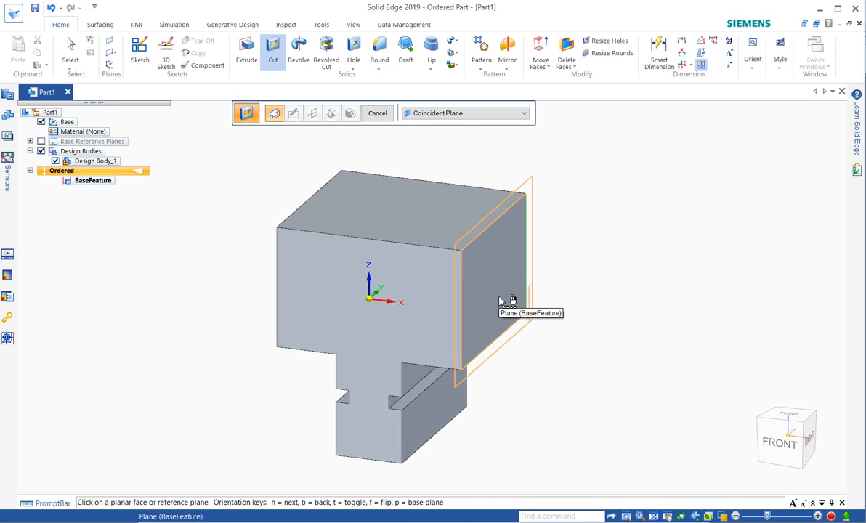
pyautogui.press('n')
pyautogui.press('n')
pyautogui.press('n')
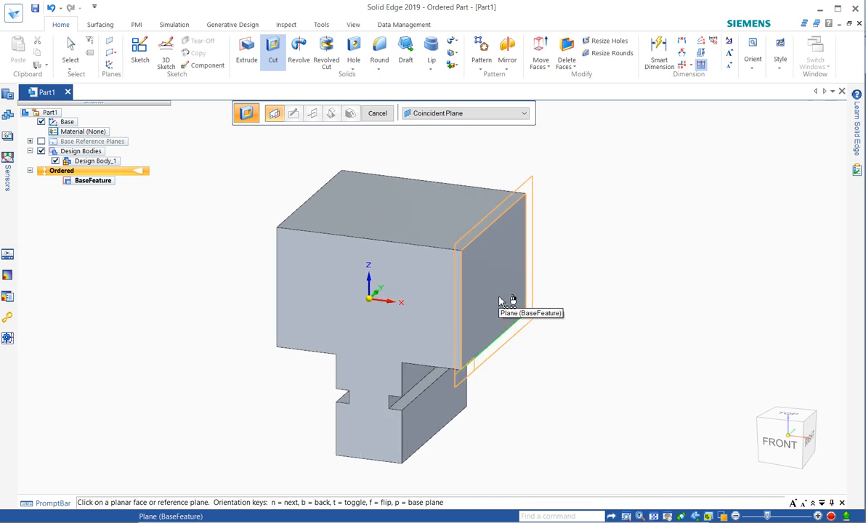
pyautogui.press('n')
pyautogui.press('n')
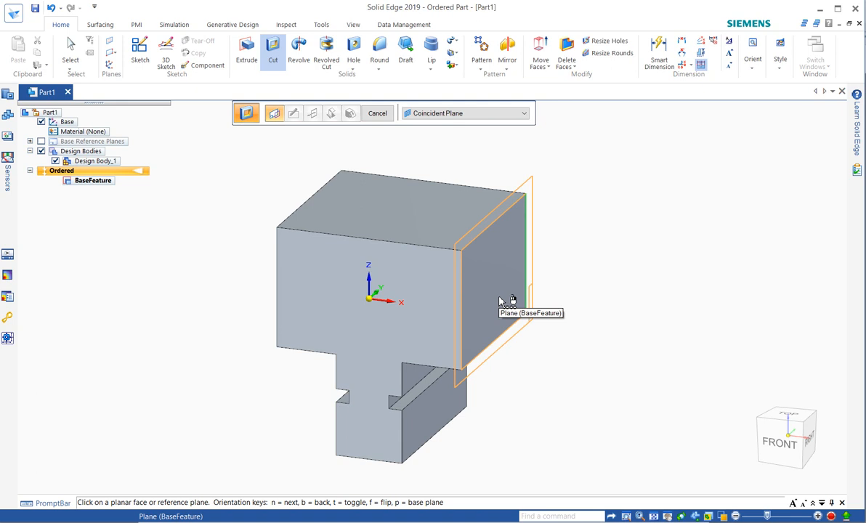
pyautogui.press('n')
pyautogui.click(493, 320)
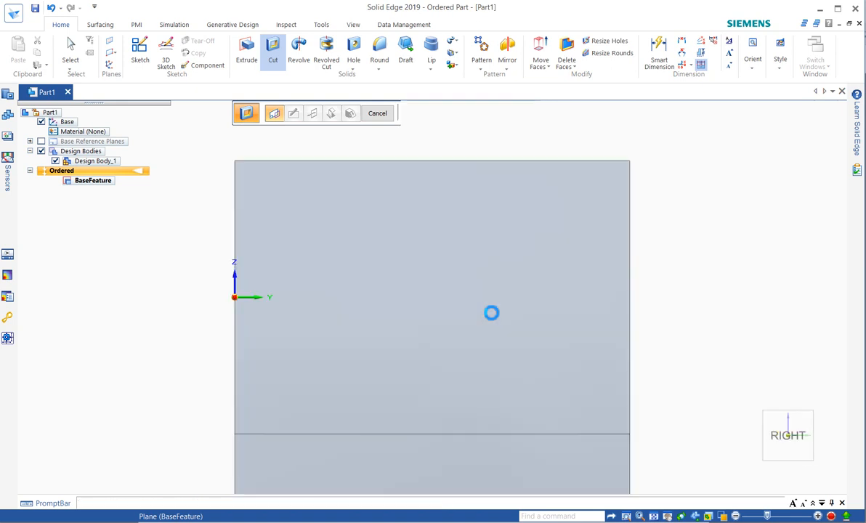
# Sketch a vertical line from the top edge, about 15 mm from the front edge, then a slanted line to the lower front corner.
pyautogui.scroll(-2, 492, 214)
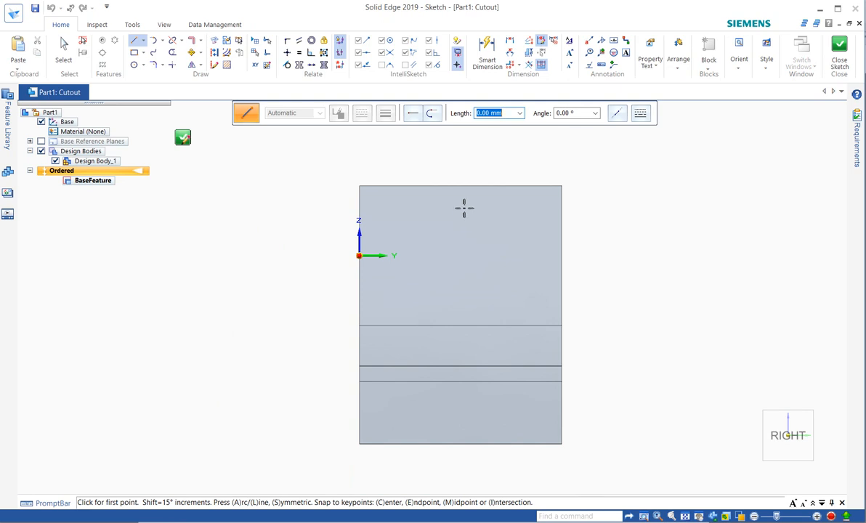
pyautogui.click(407, 186)
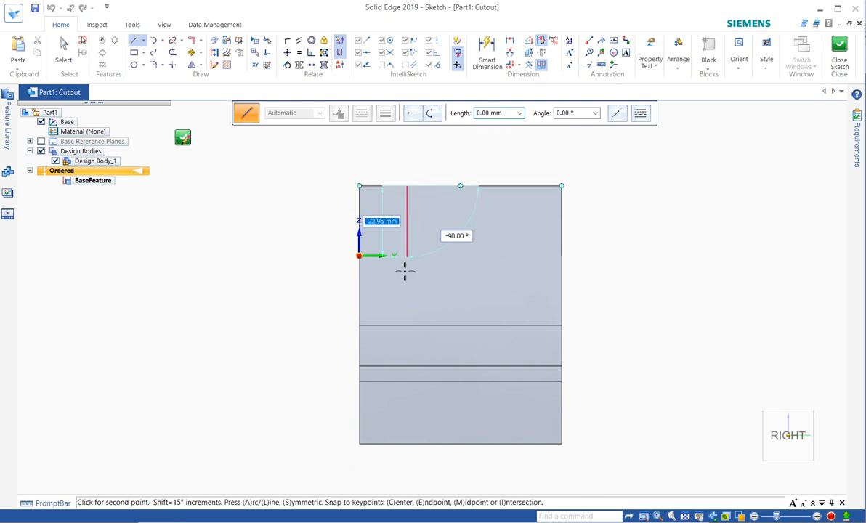
pyautogui.click(406, 331)
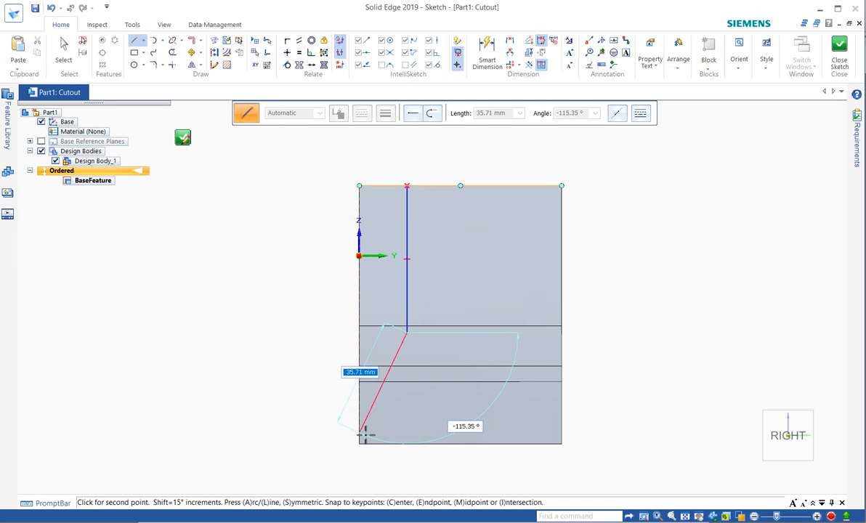
pyautogui.click(360, 444)
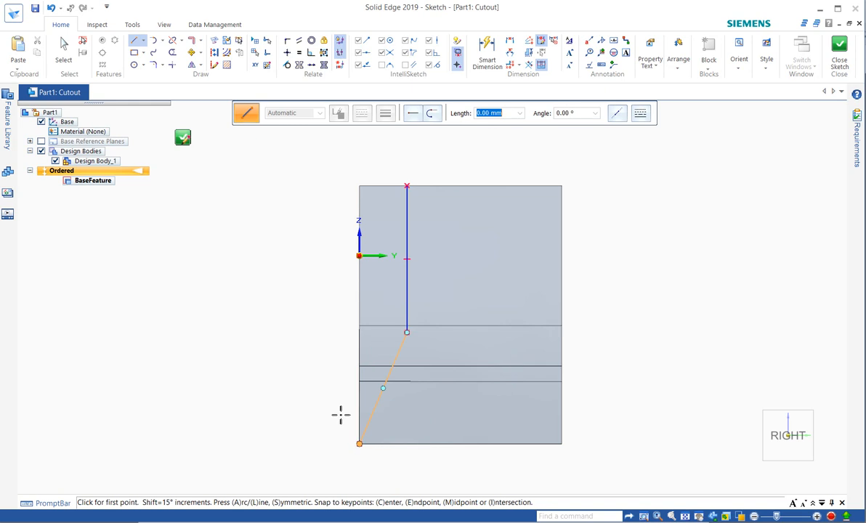
# Dimension the vertical line's distance from the block's front edge and set it to 10 mm.
pyautogui.rightClick(288, 325)
pyautogui.click(258, 322)
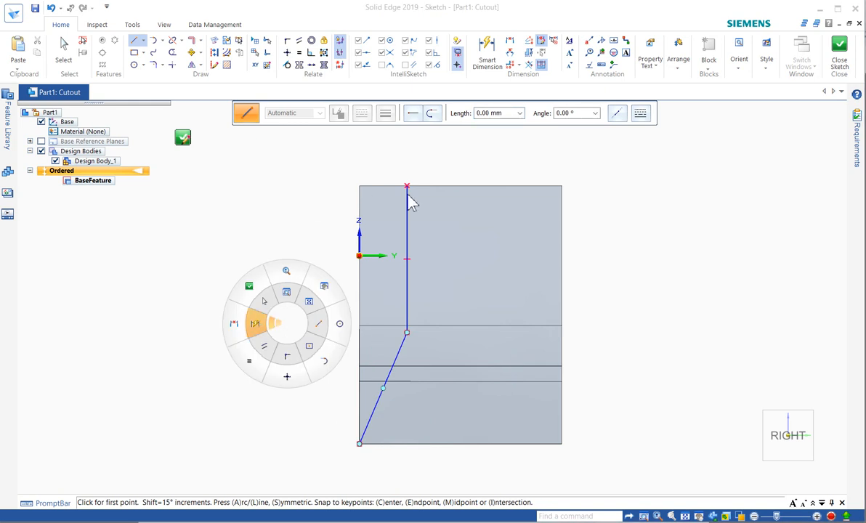
pyautogui.click(407, 193)
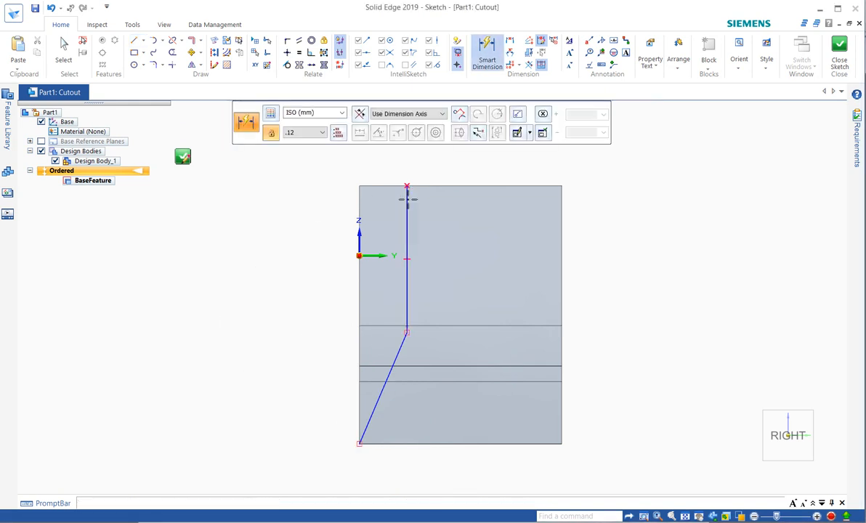
pyautogui.click(360, 202)
pyautogui.click(383, 159)
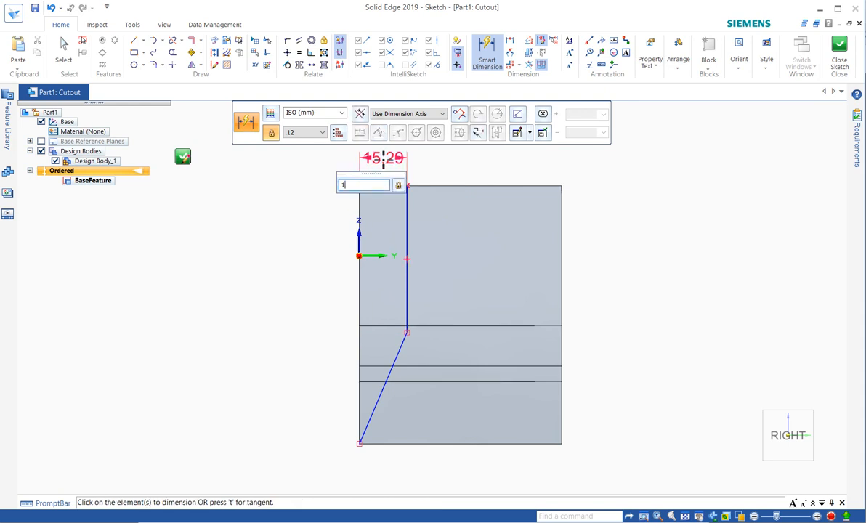
pyautogui.write('10')
pyautogui.press('Return')
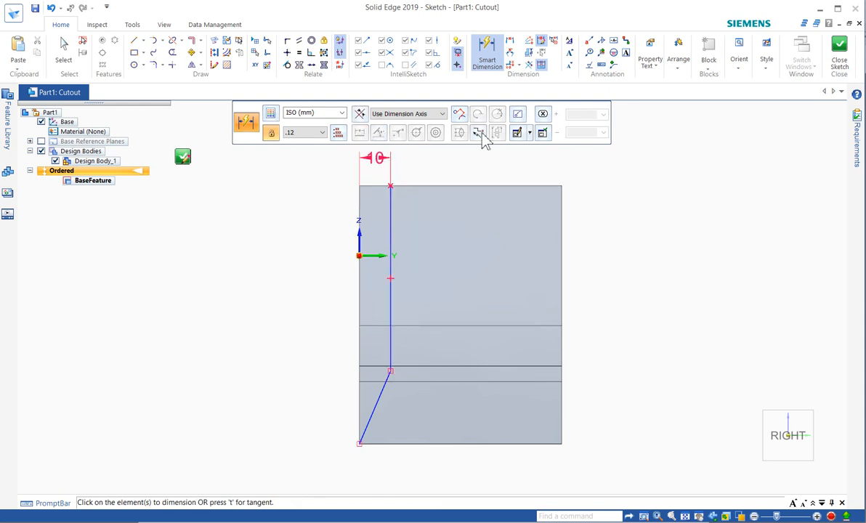
# Dimension the height from the part's bottom edge to the junction of the two sketch lines as 35 mm.
pyautogui.click(511, 41)
pyautogui.click(400, 444)
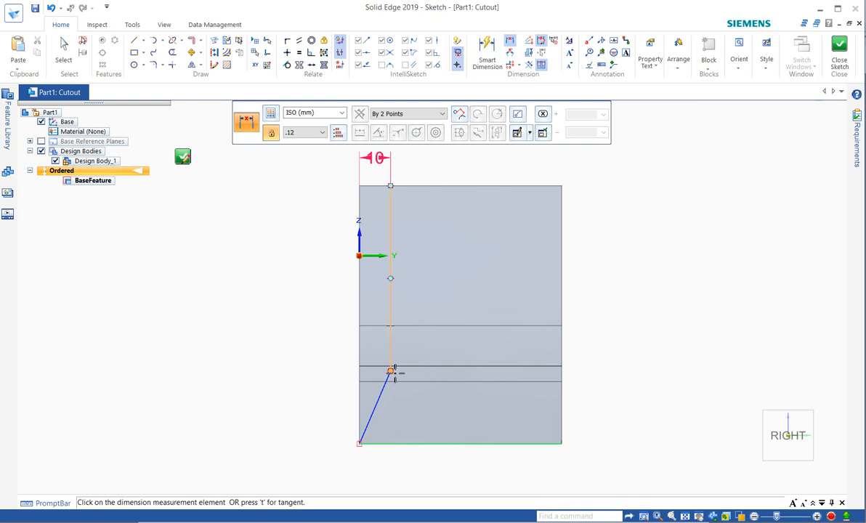
pyautogui.click(390, 371)
pyautogui.click(306, 399)
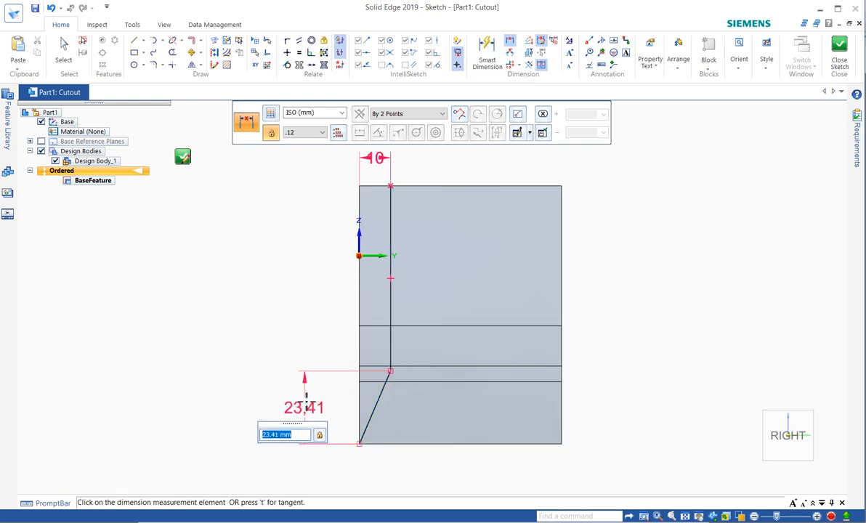
pyautogui.write('35')
pyautogui.press('Return')
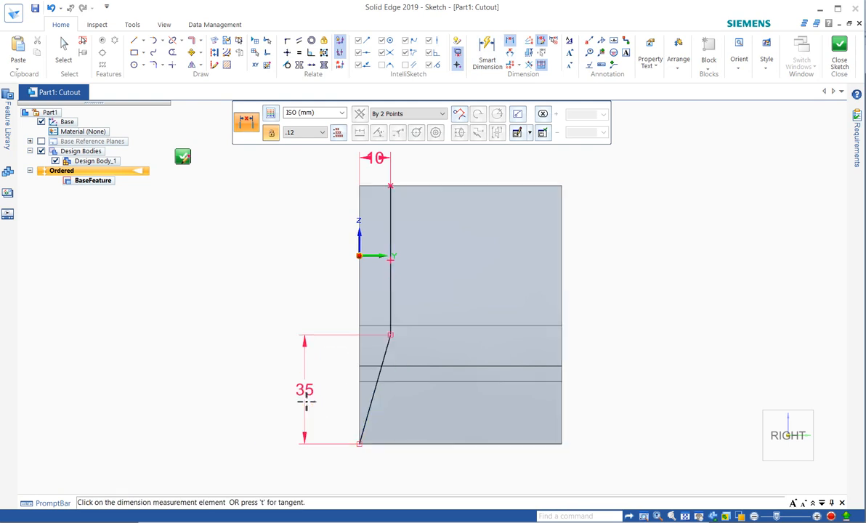
# Close the sketch, remove the material on the front side with a Through All extent, and finish the cut.
pyautogui.click(182, 157)
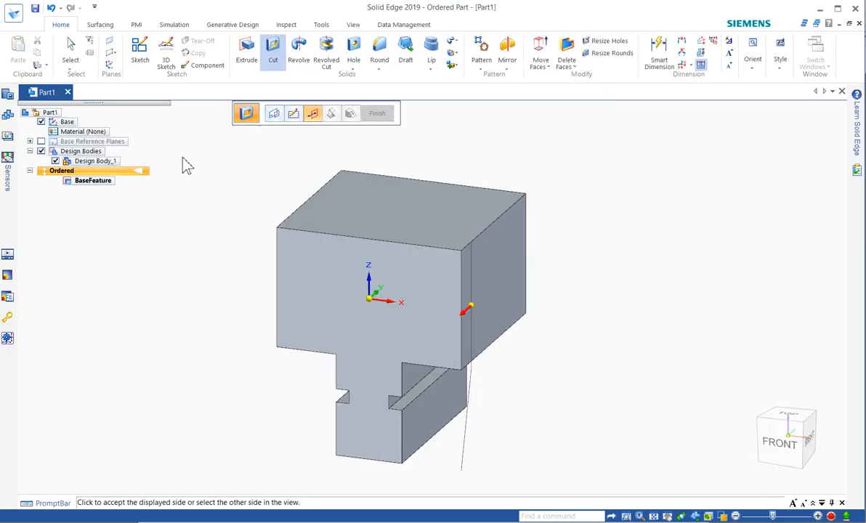
pyautogui.moveTo(246, 167); pyautogui.dragTo(252, 191, button='middle')
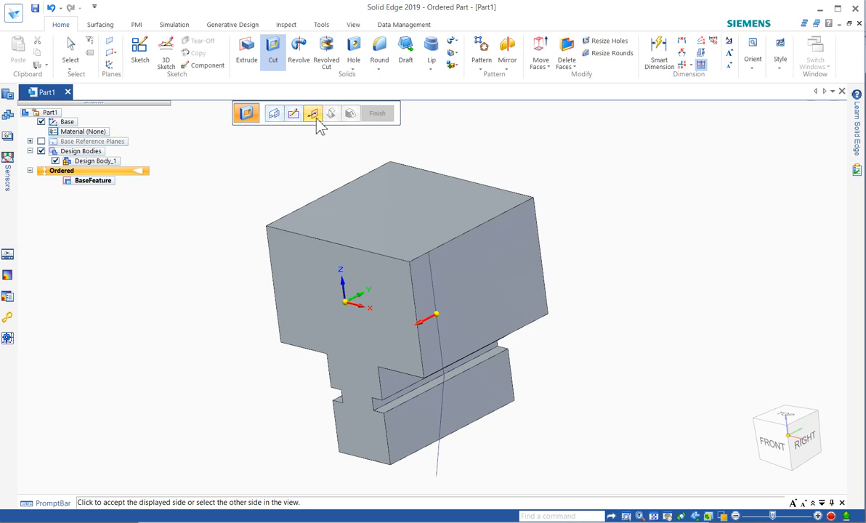
pyautogui.click(313, 257)
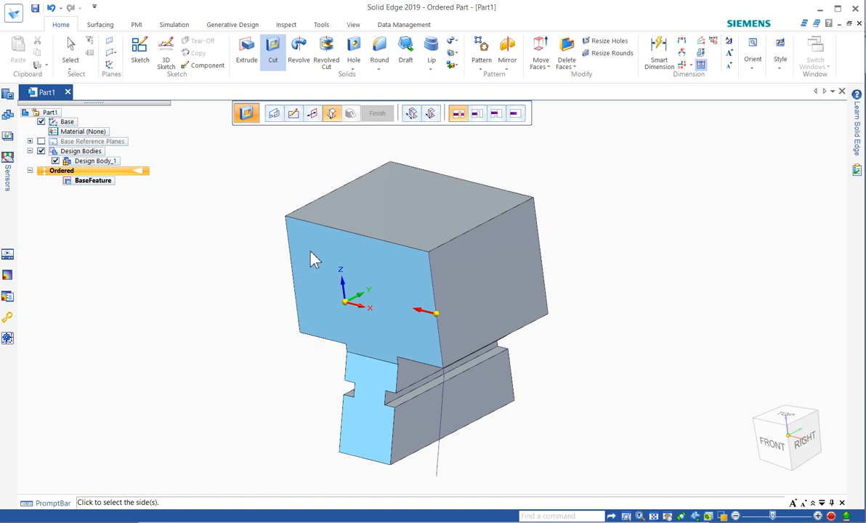
pyautogui.click(514, 113)
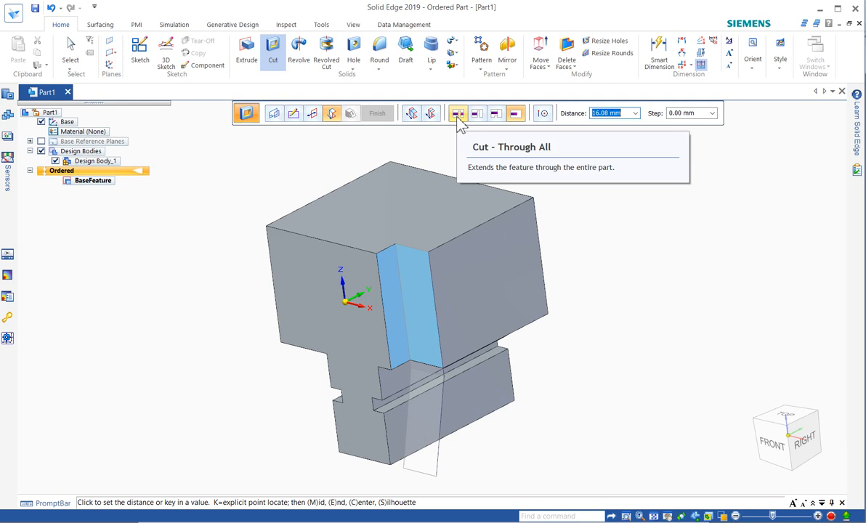
pyautogui.click(459, 117)
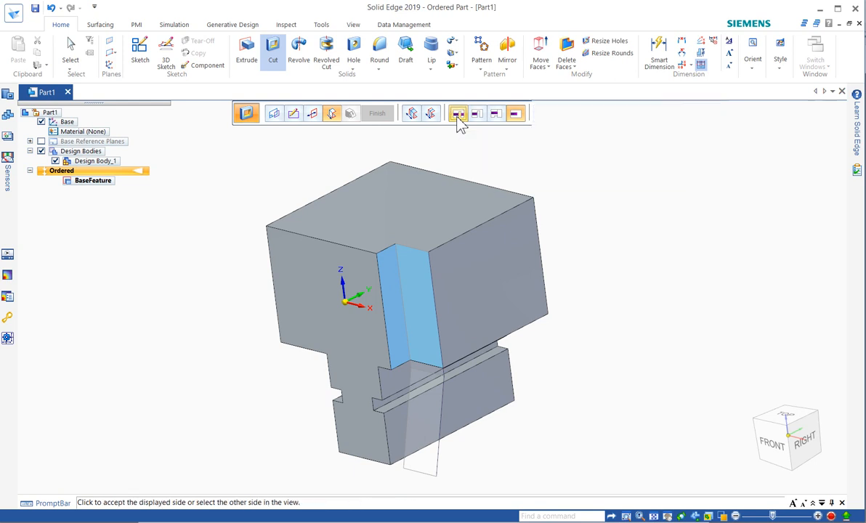
pyautogui.click(270, 195)
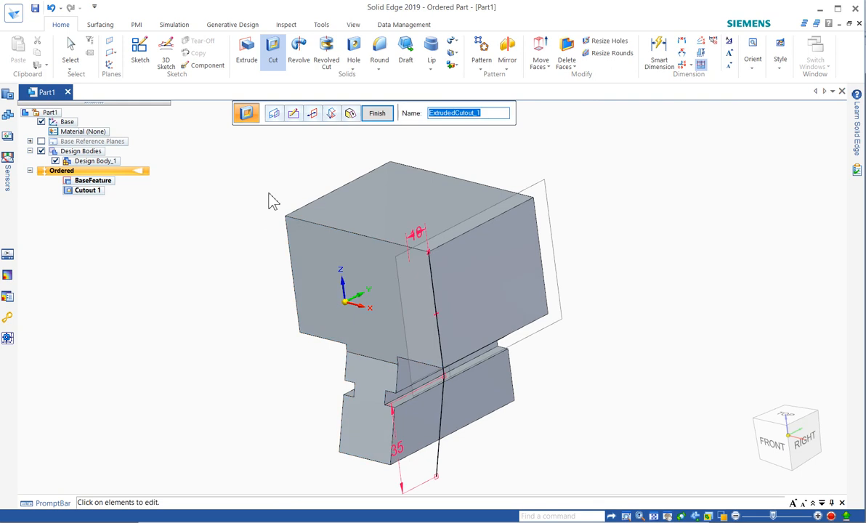
pyautogui.click(379, 116)
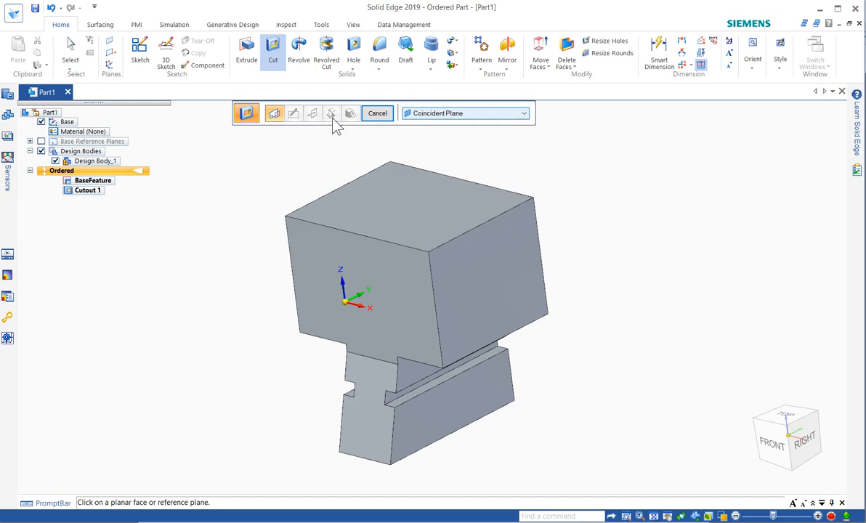
# Begin another cut on the Last Plane and sketch an L-profile from the top edge, about 34 mm from the rear, to the front bend point.
pyautogui.click(441, 115)
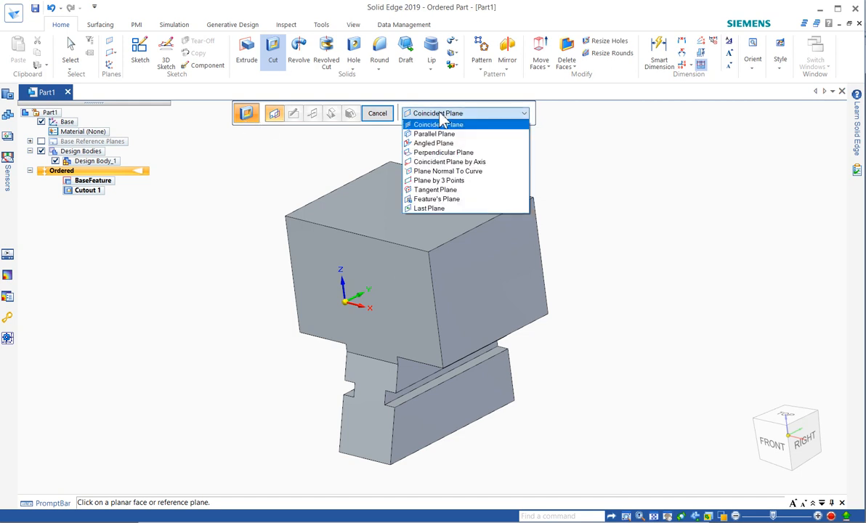
pyautogui.click(429, 209)
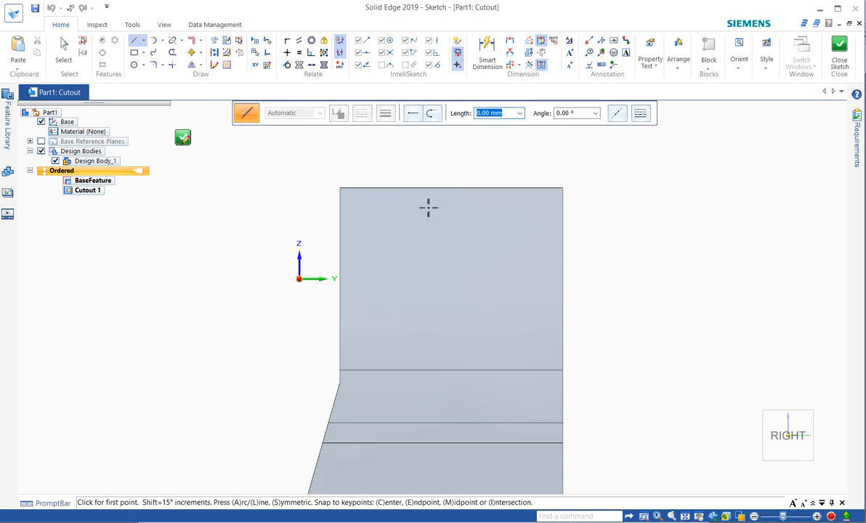
pyautogui.click(427, 188)
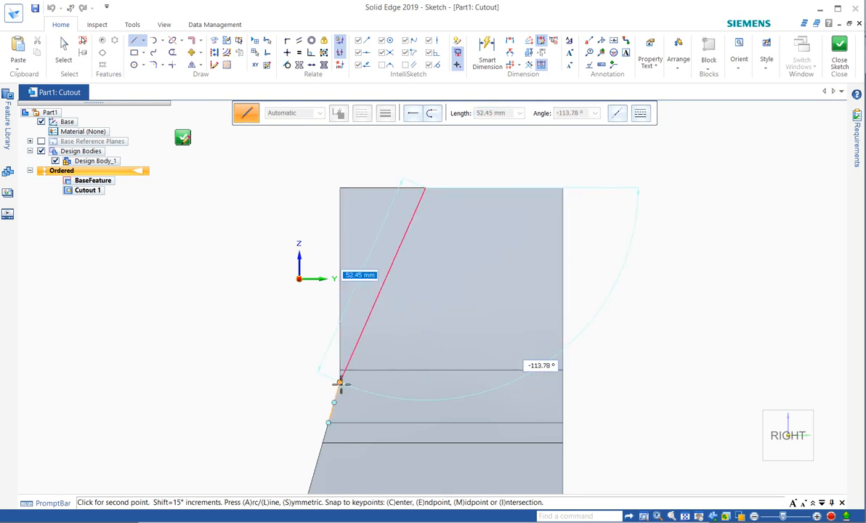
pyautogui.click(426, 382)
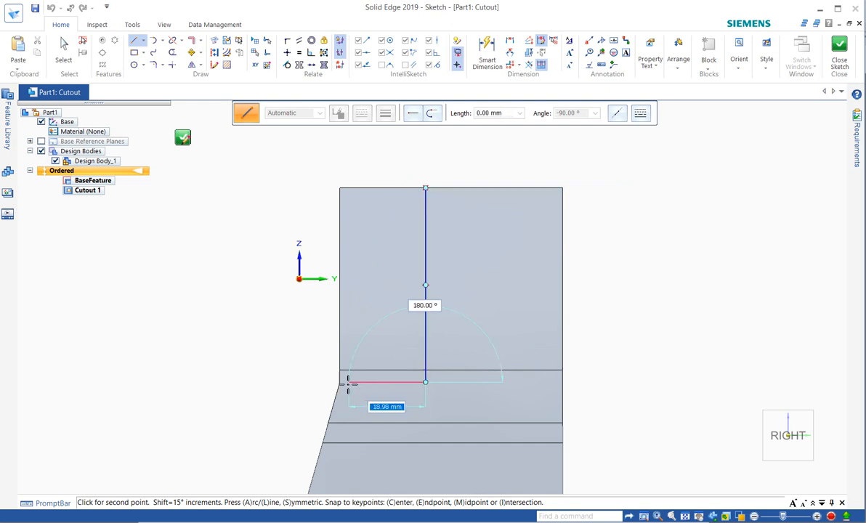
pyautogui.click(338, 382)
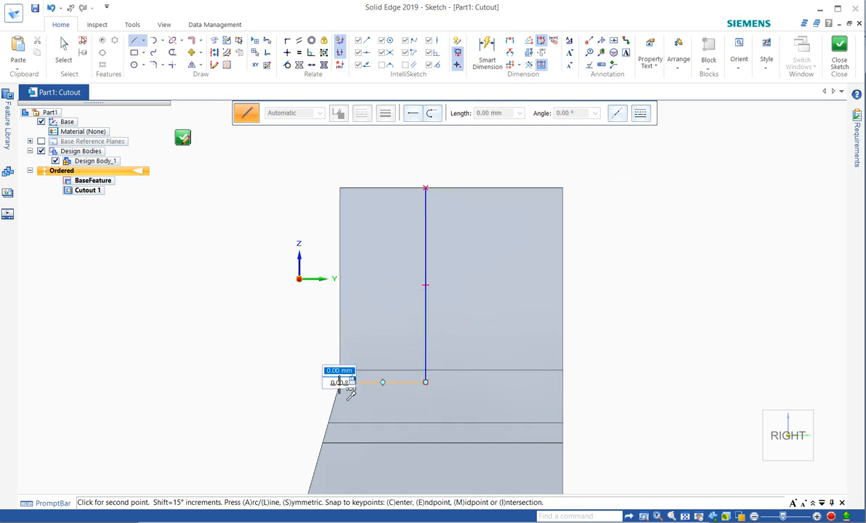
# Dimension the vertical profile line's distance from the rear edge and set it to 40 mm.
pyautogui.rightClick(302, 352)
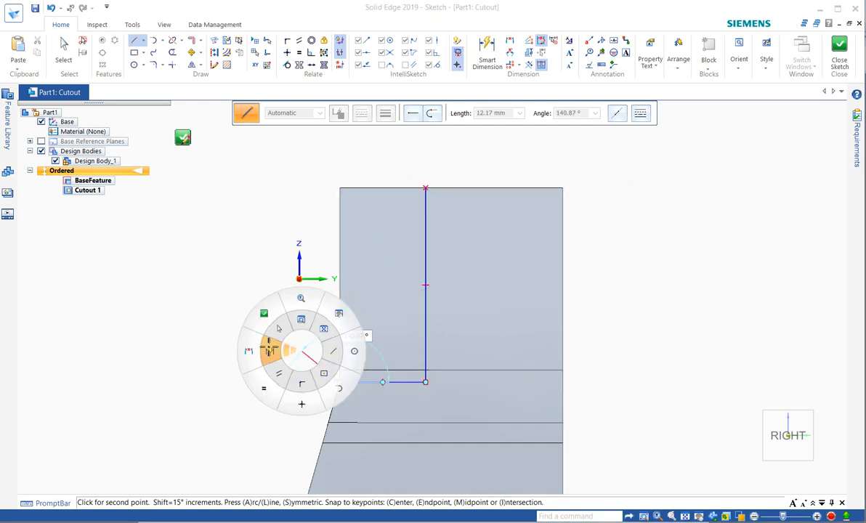
pyautogui.click(270, 352)
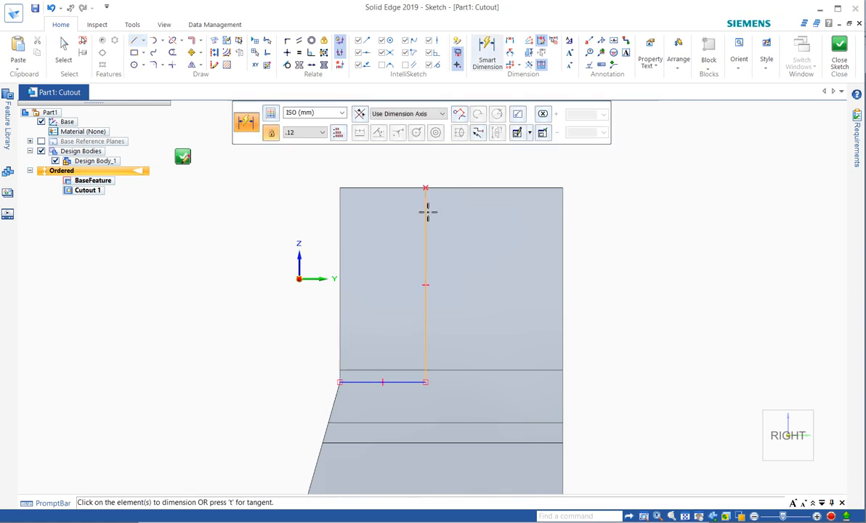
pyautogui.click(427, 212)
pyautogui.click(562, 213)
pyautogui.click(519, 158)
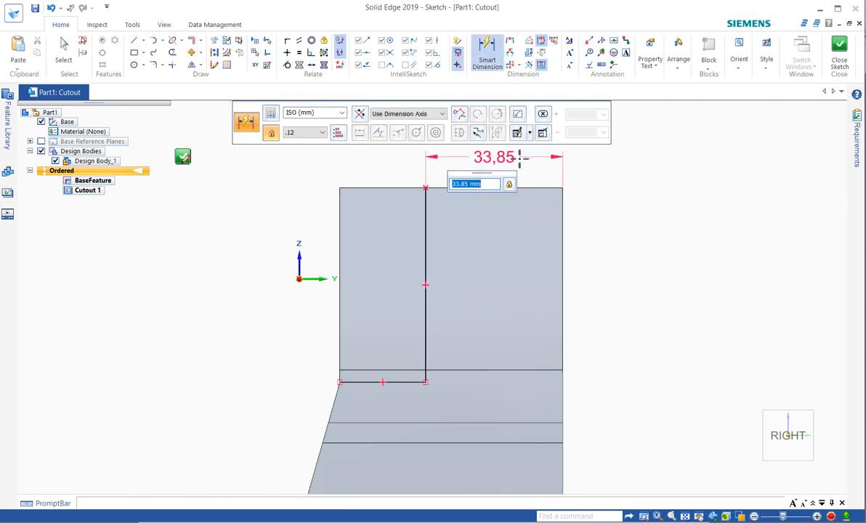
pyautogui.write('40')
pyautogui.press('Return')
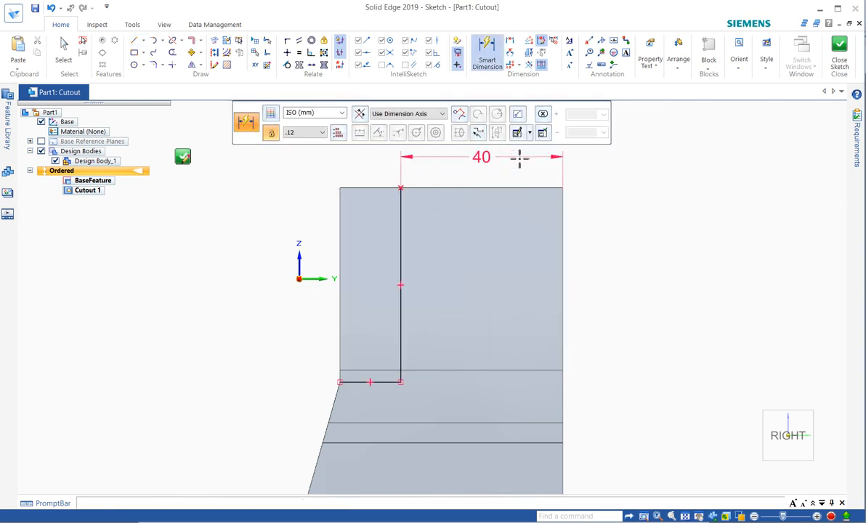
# Close the L-shaped sketch, cut away the front upper portion through the entire part, and finish the feature.
pyautogui.click(184, 160)
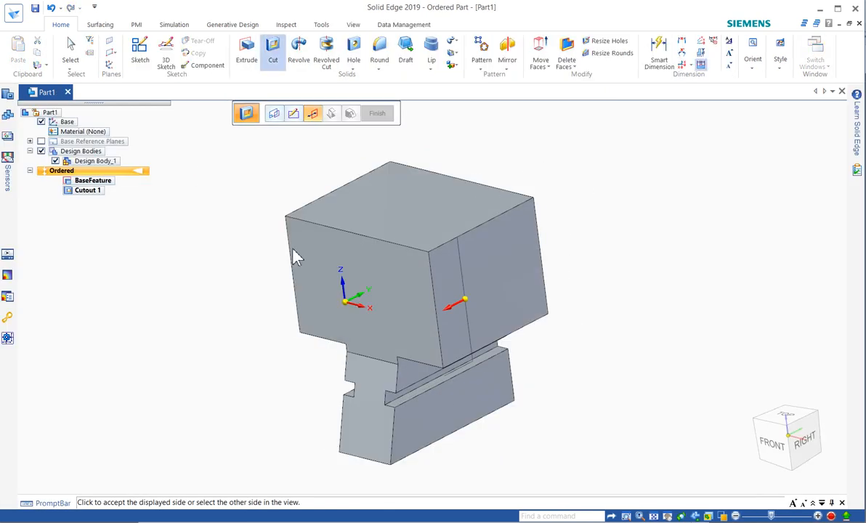
pyautogui.click(269, 316)
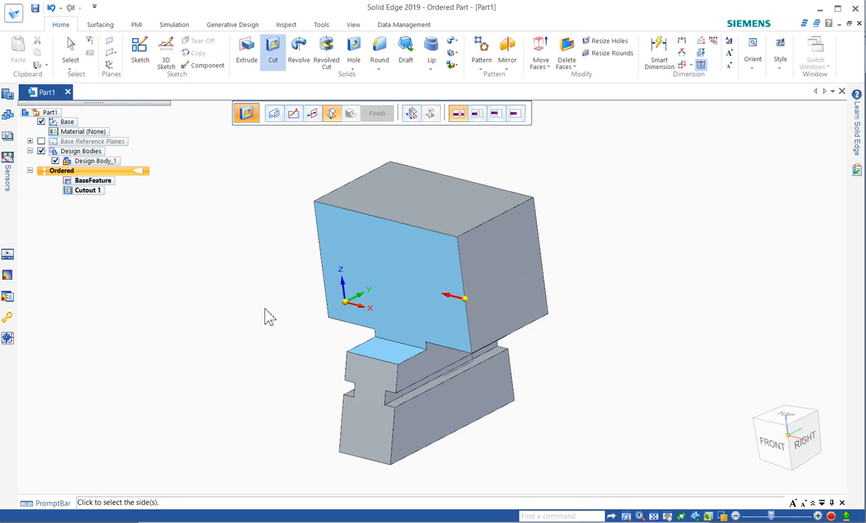
pyautogui.click(269, 316)
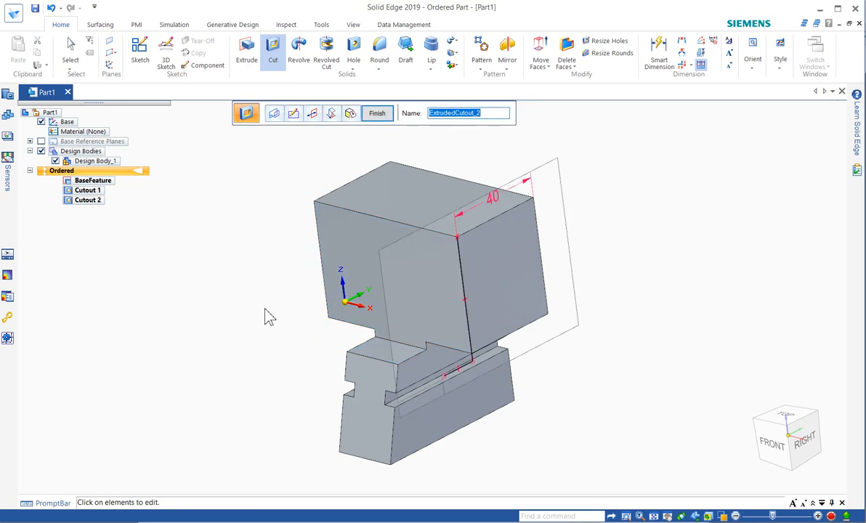
pyautogui.rightClick(264, 307)
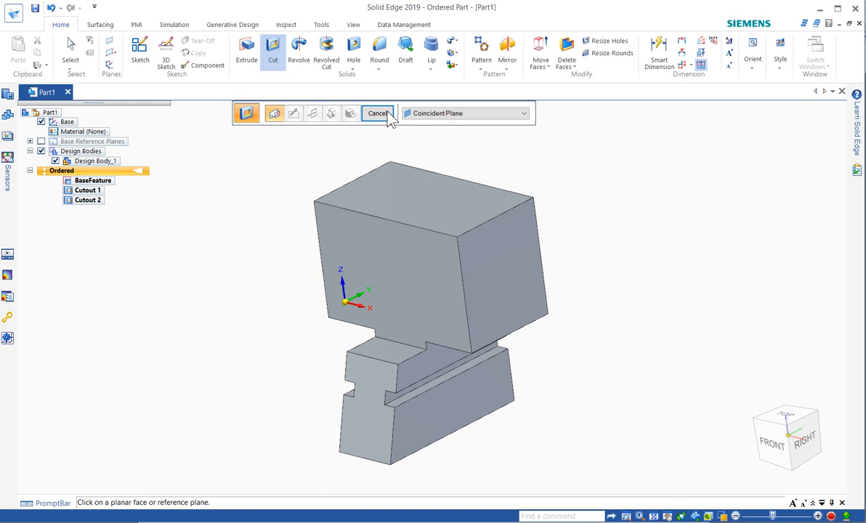
# Begin another cut on the Last Plane and sketch a horizontal line about 12 mm long inward across the rear edge, continuing into an upward arc of about 37 mm radius past the top.
pyautogui.click(445, 113)
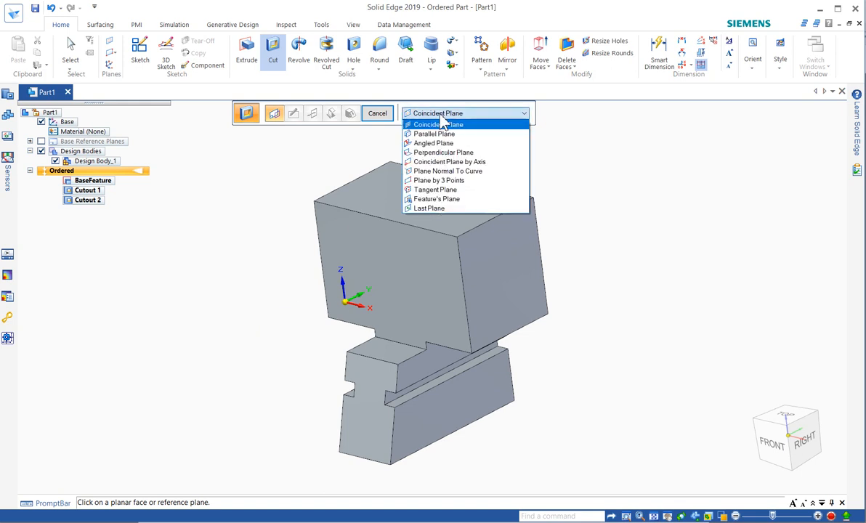
pyautogui.click(440, 208)
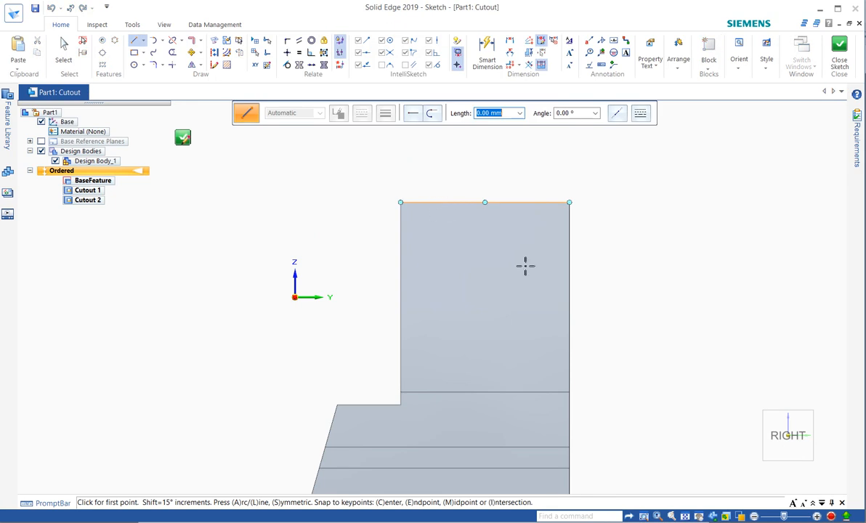
pyautogui.click(596, 328)
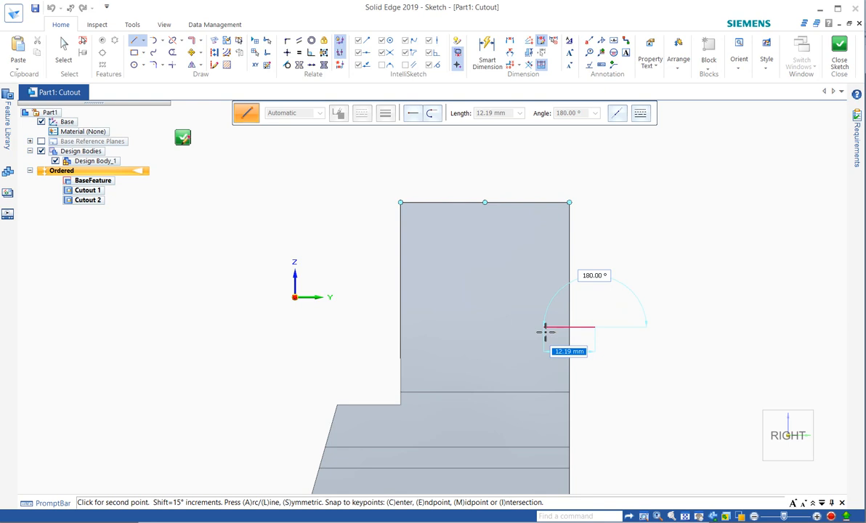
pyautogui.click(546, 332)
pyautogui.press('a')
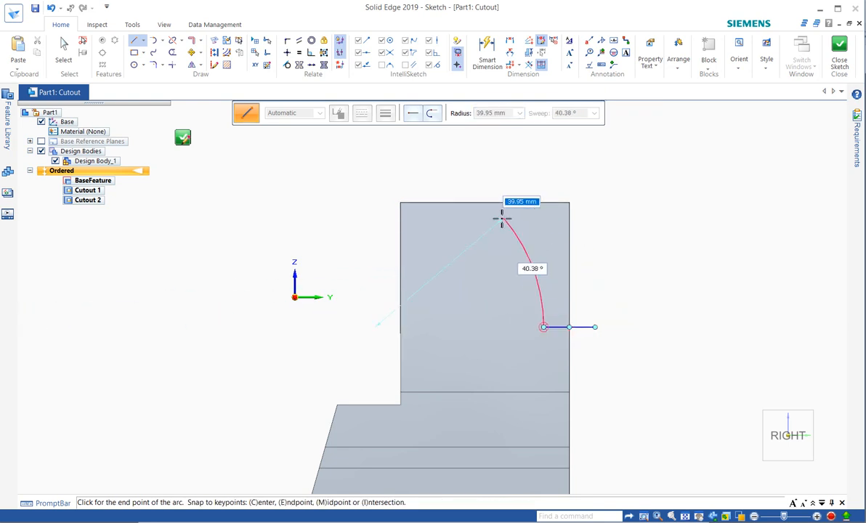
pyautogui.click(454, 185)
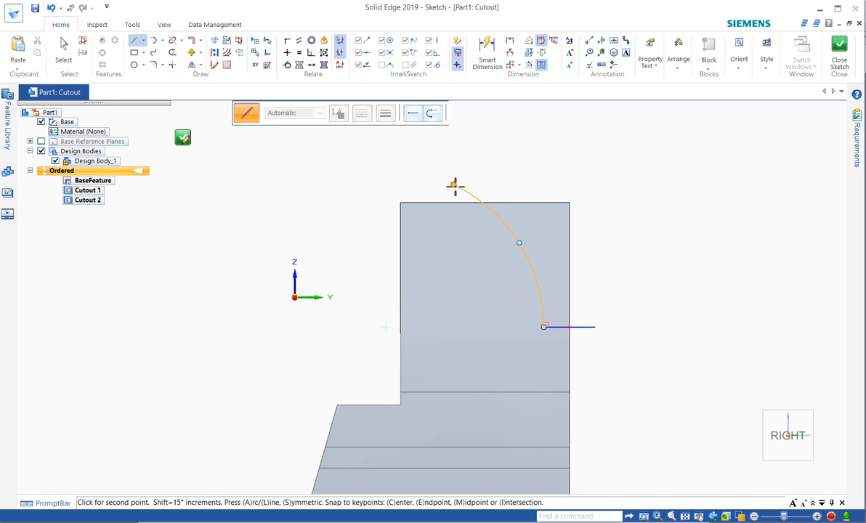
pyautogui.rightClick(419, 174)
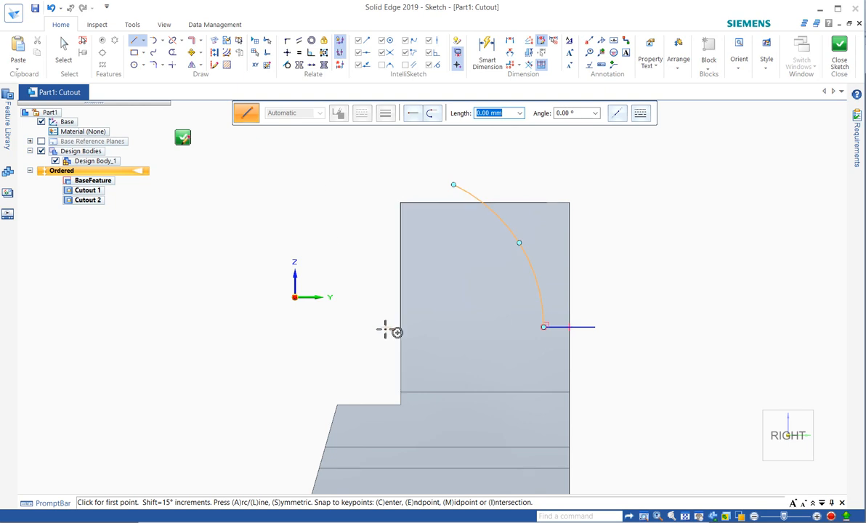
# Draw a vertical line upward from the arc's centre in front of the block and convert it to construction geometry.
pyautogui.click(385, 328)
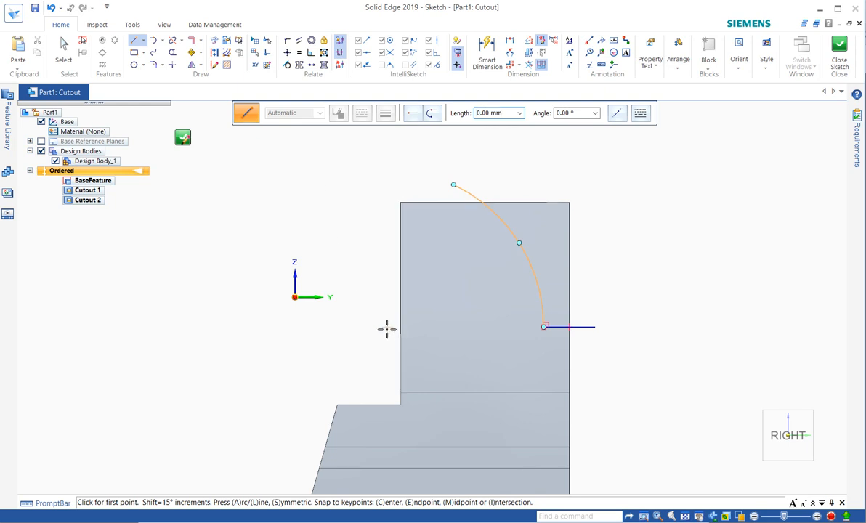
pyautogui.click(386, 256)
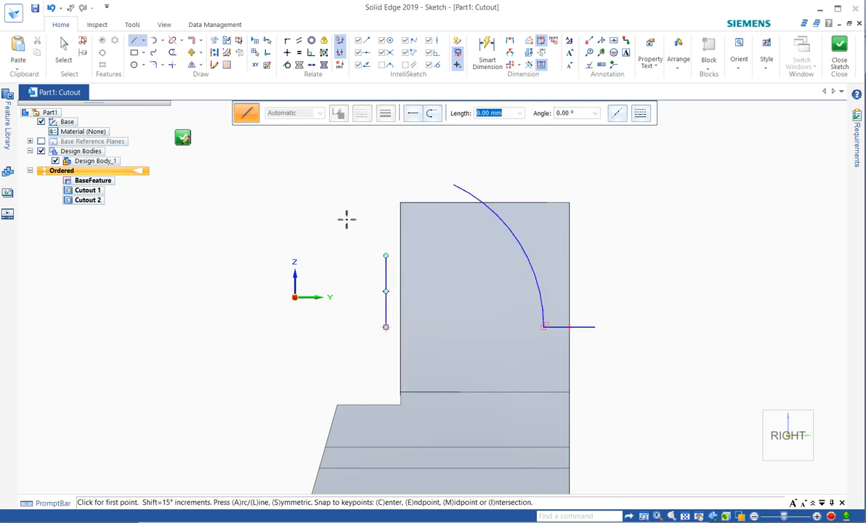
pyautogui.click(214, 52)
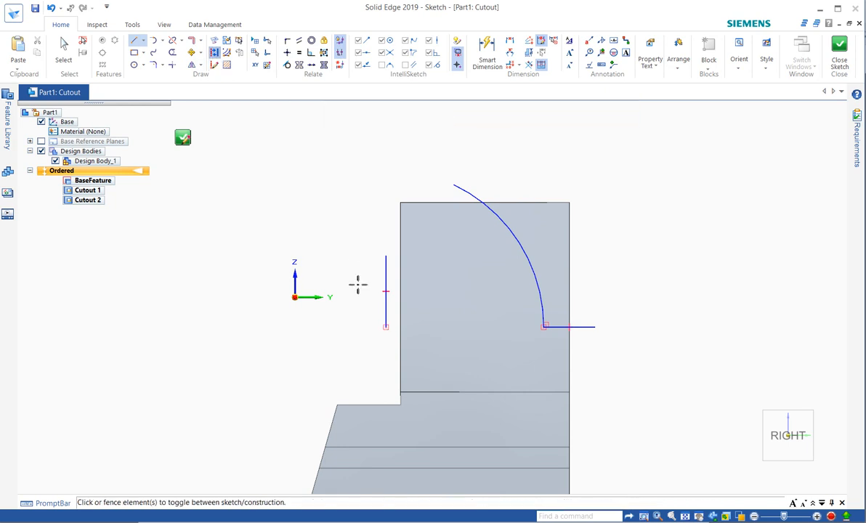
pyautogui.click(386, 291)
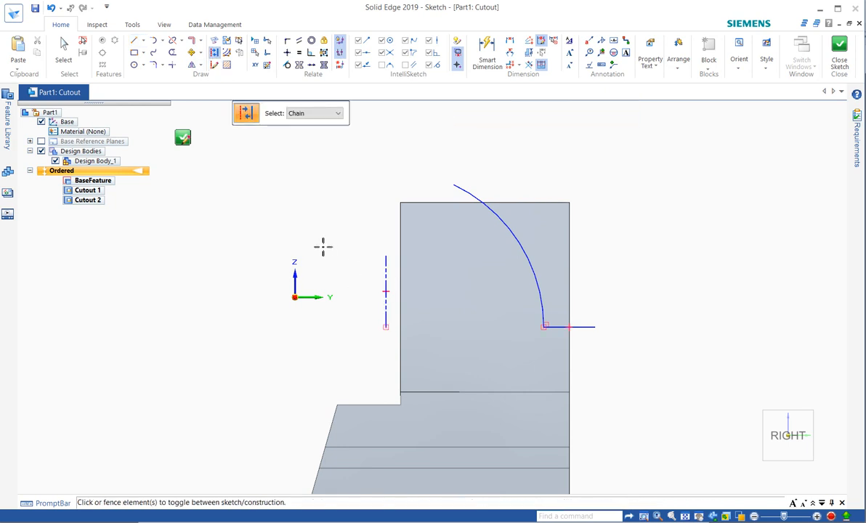
# Dimension the arc's radius and set it to 35 mm.
pyautogui.rightClick(347, 198)
pyautogui.click(312, 202)
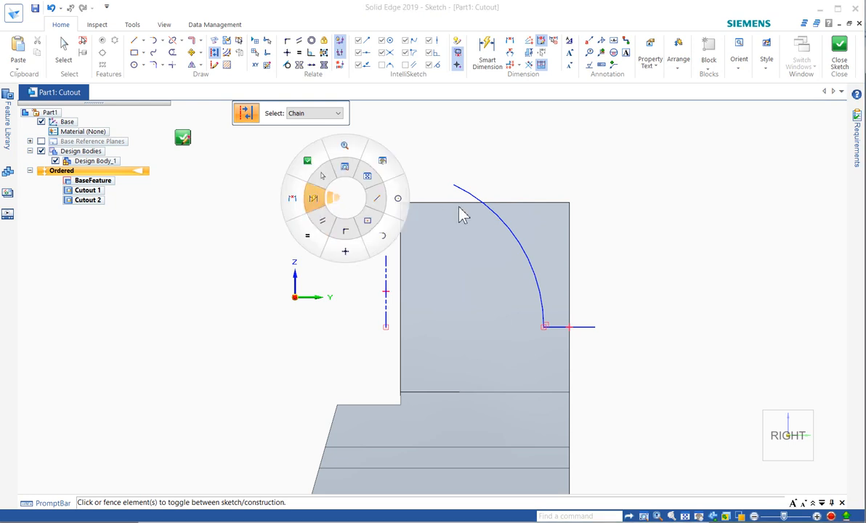
pyautogui.click(471, 197)
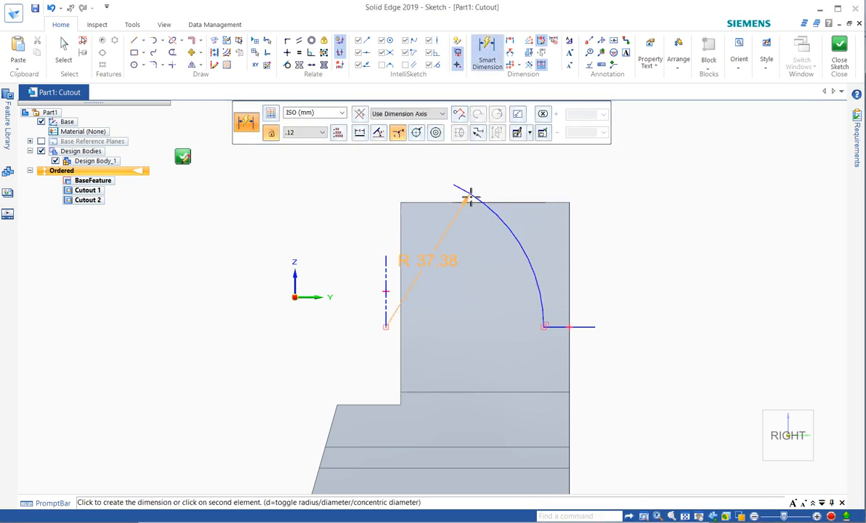
pyautogui.click(520, 182)
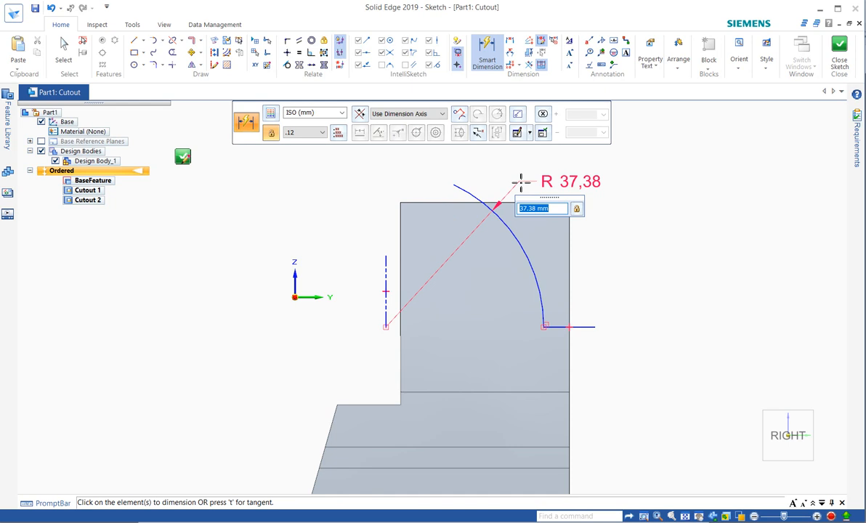
pyautogui.write('35')
pyautogui.press('Return')
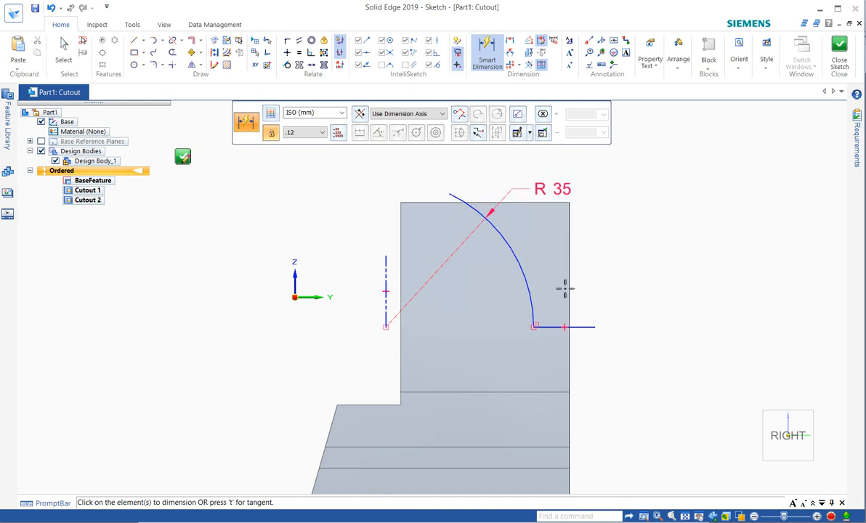
# Dimension the vertical distance between the horizontal sketch line and the lower horizontal edge of the block.
pyautogui.click(586, 330)
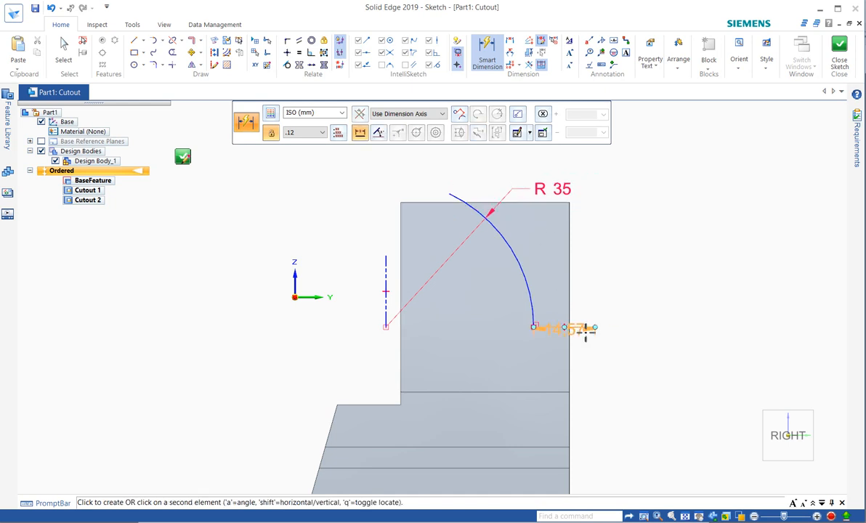
pyautogui.click(562, 392)
pyautogui.click(629, 373)
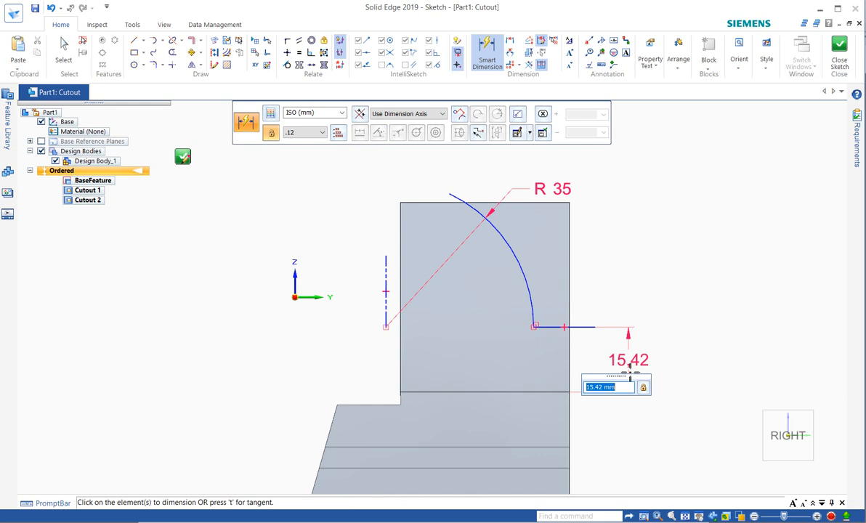
# Try setting the horizontal line's height to 19 mm and dimensioning the arc centre from the top edge, and undo both changes.
pyautogui.write('19')
pyautogui.press('Return')
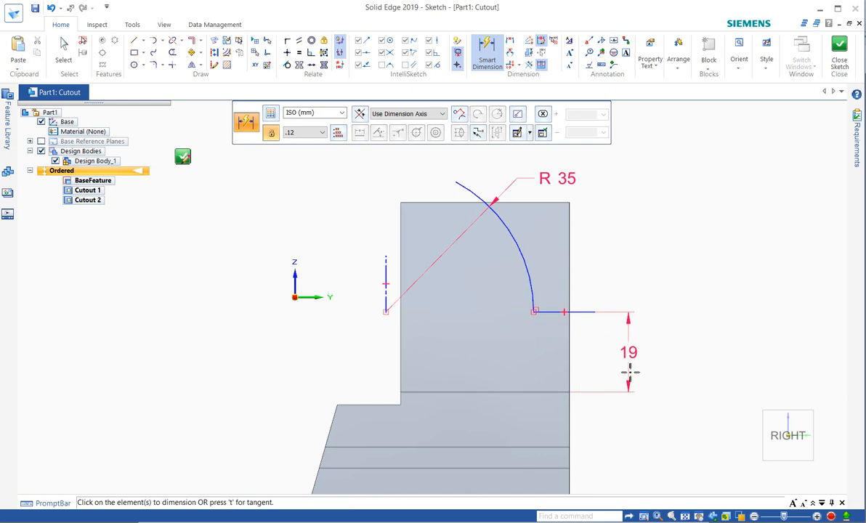
pyautogui.click(400, 303)
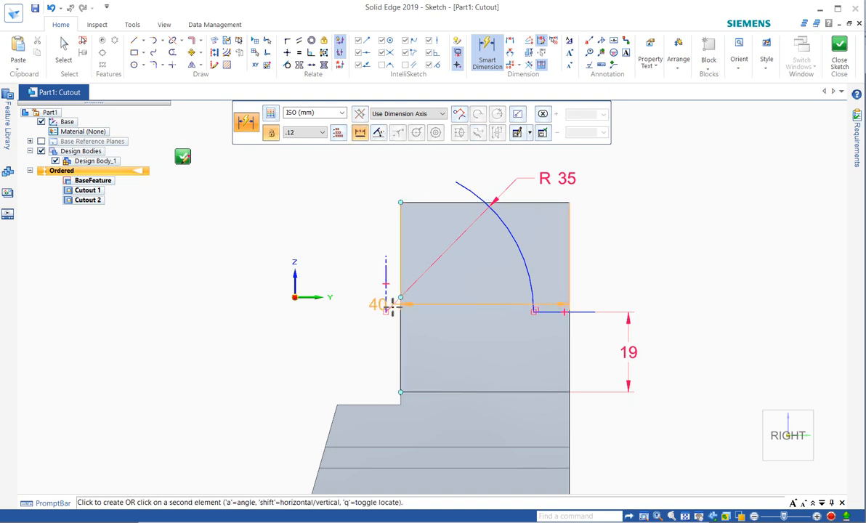
pyautogui.click(385, 311)
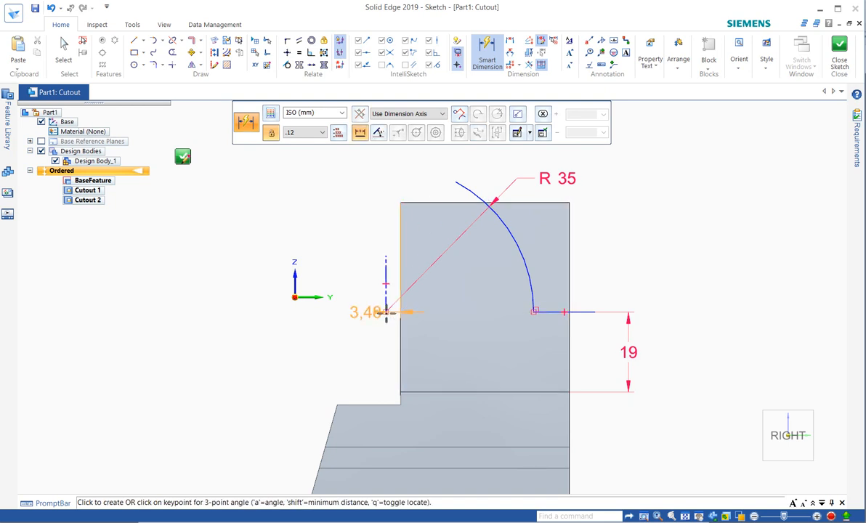
pyautogui.click(348, 303)
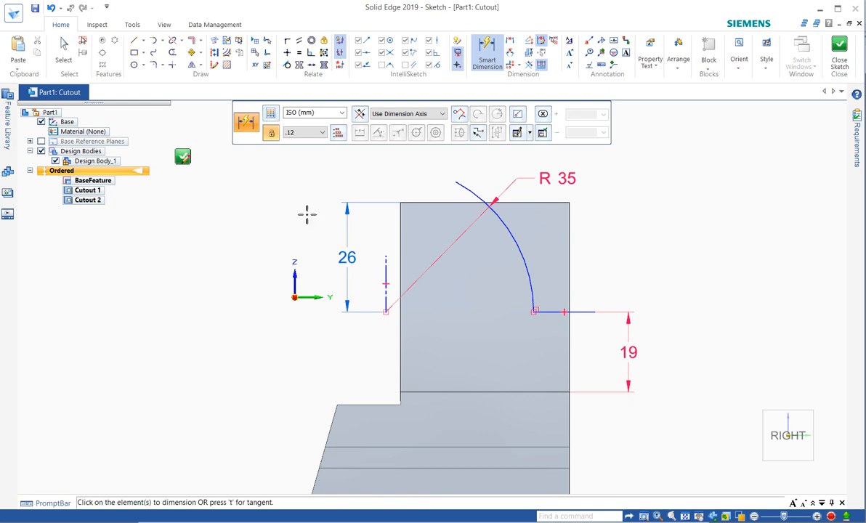
pyautogui.click(51, 8)
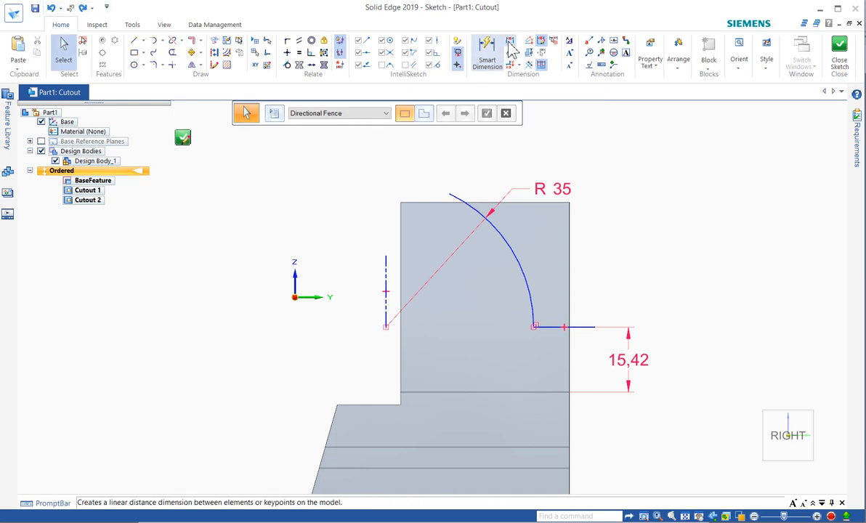
# Add a vertical distance dimension between the block's top edge and the lower endpoint of the construction line.
pyautogui.rightClick(421, 204)
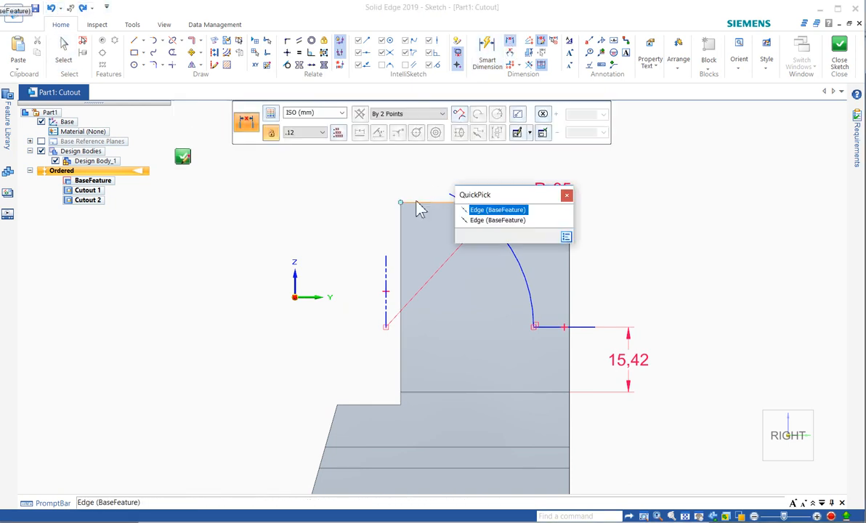
pyautogui.click(473, 211)
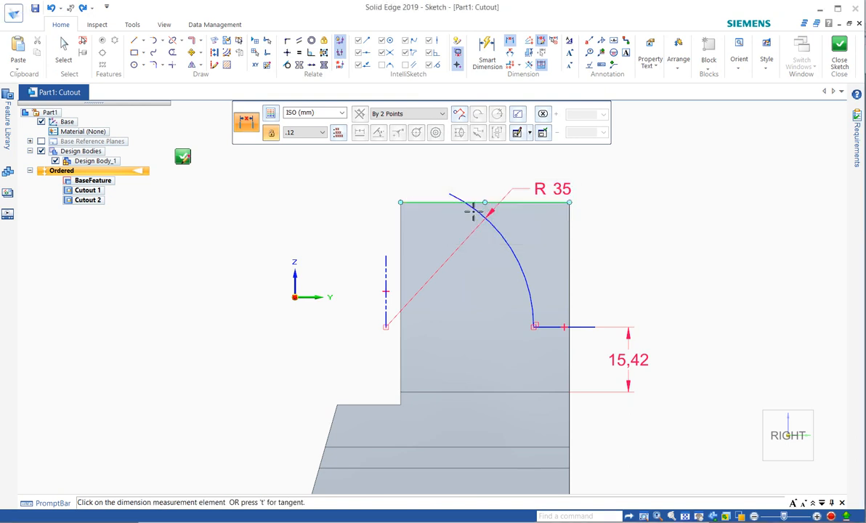
pyautogui.click(386, 328)
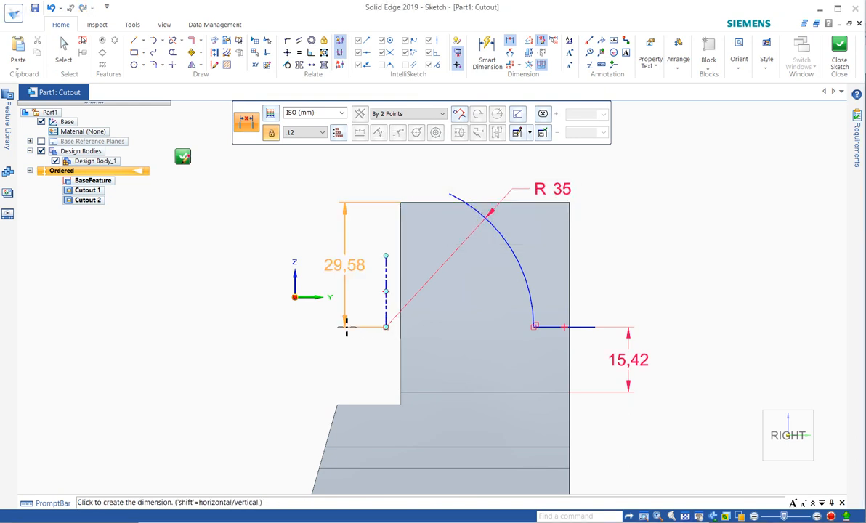
pyautogui.click(347, 327)
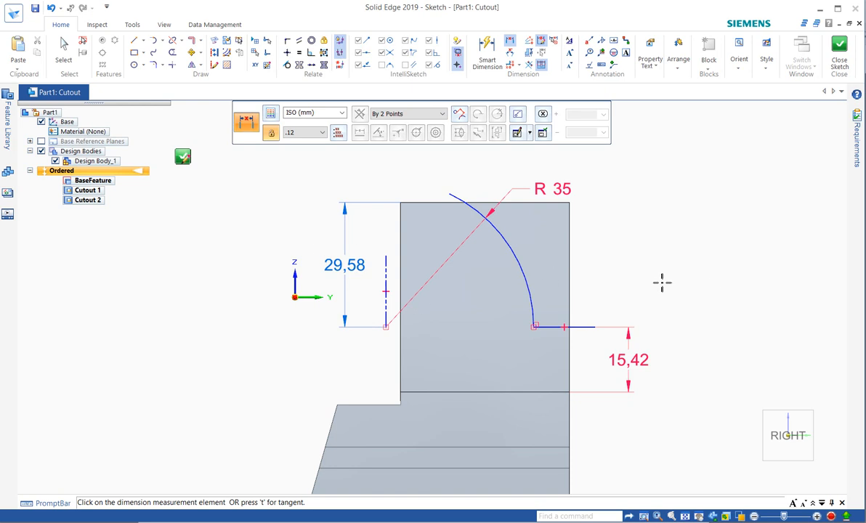
# Delete the perpendicular relationship between the arc and the horizontal sketch line.
pyautogui.press('Escape')
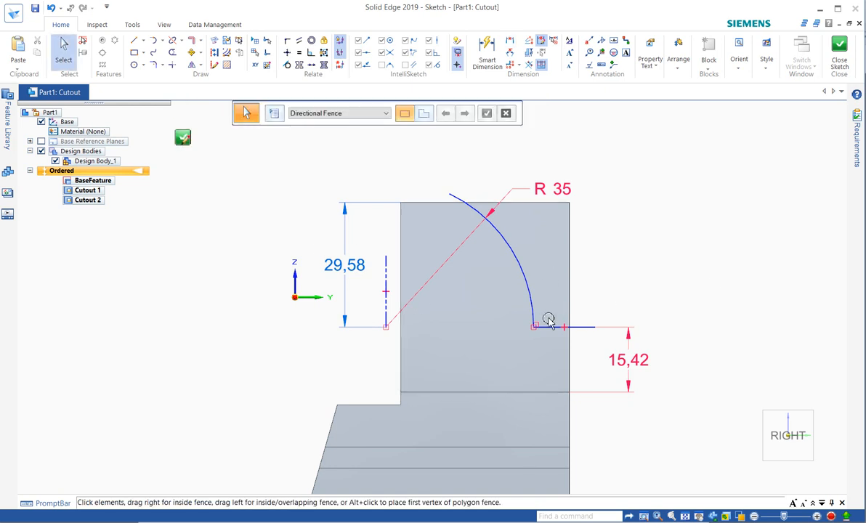
pyautogui.click(544, 324)
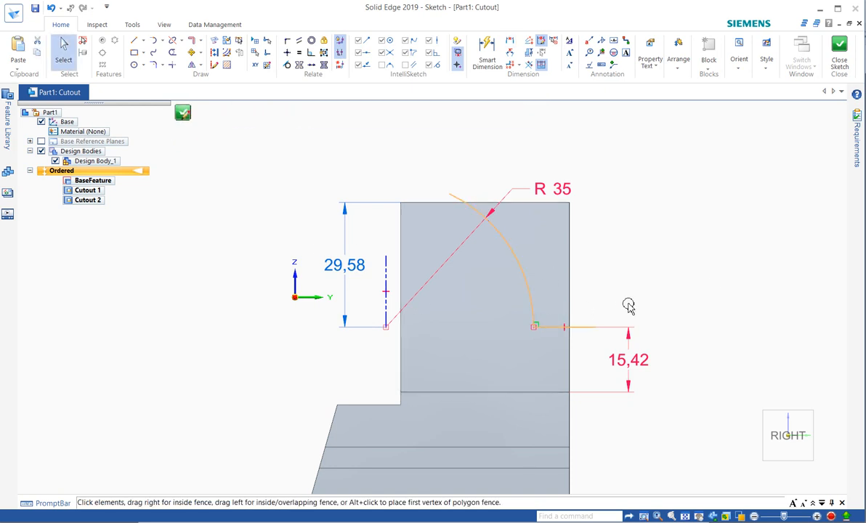
pyautogui.press('Escape')
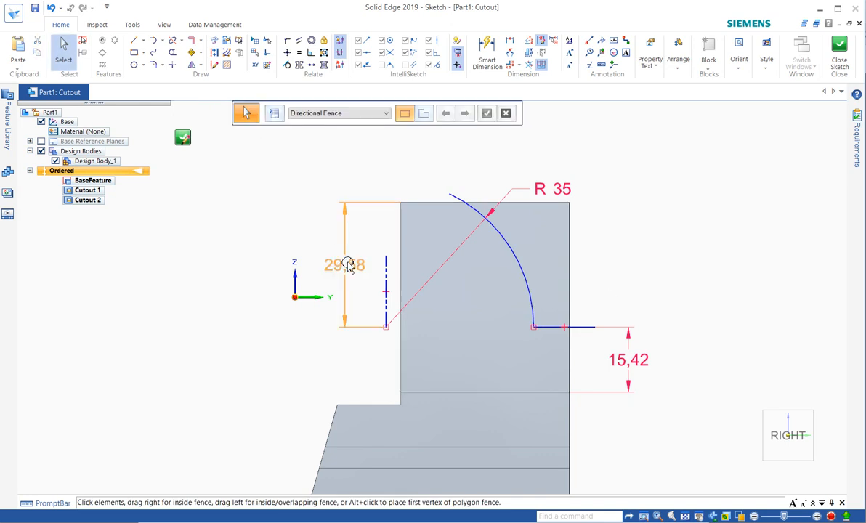
# Make the arc centre's vertical dimension from the top edge driving and set it to 30 mm.
pyautogui.click(349, 266)
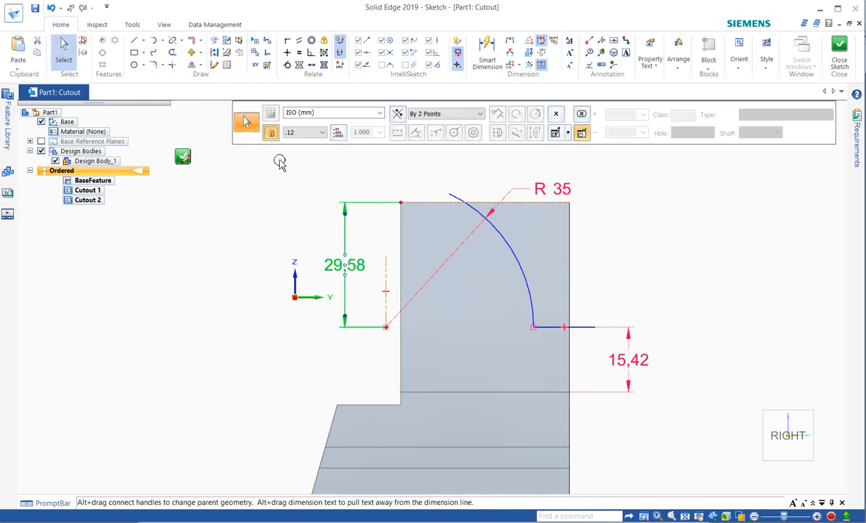
pyautogui.click(288, 190)
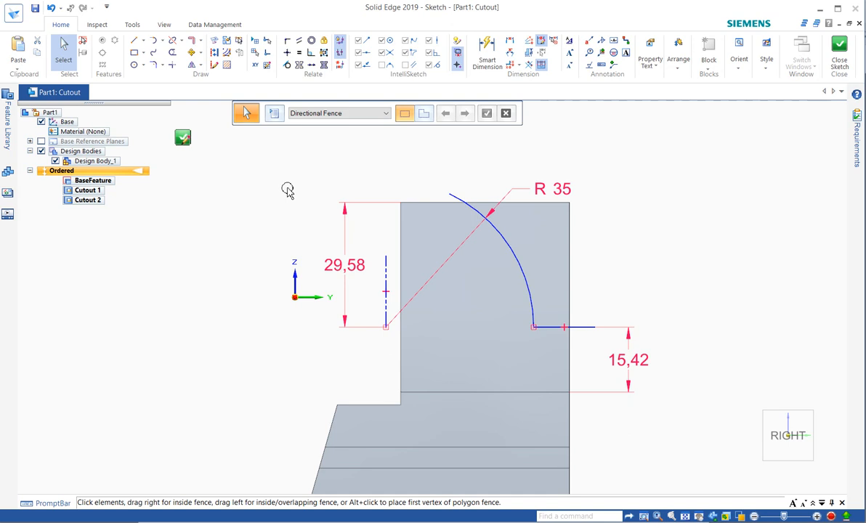
pyautogui.doubleClick(353, 274)
pyautogui.scroll(-1, 338, 292)
pyautogui.scroll(3, 338, 292)
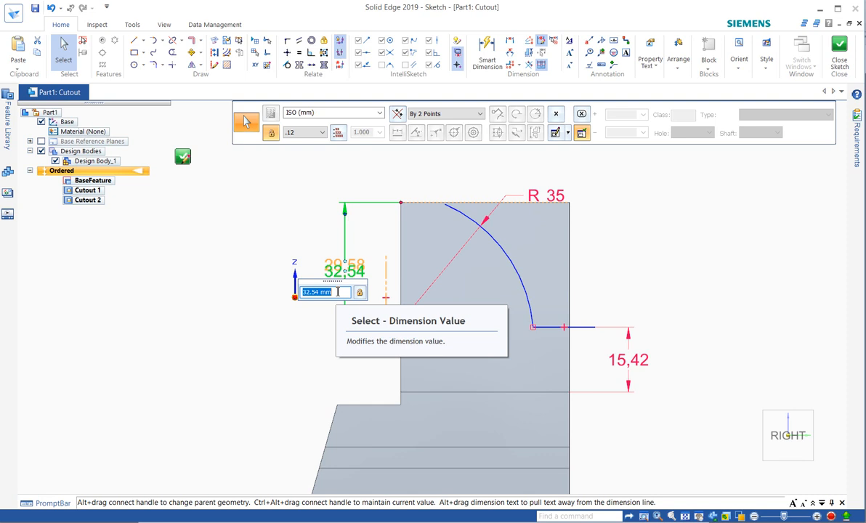
pyautogui.write('30')
pyautogui.press('Return')
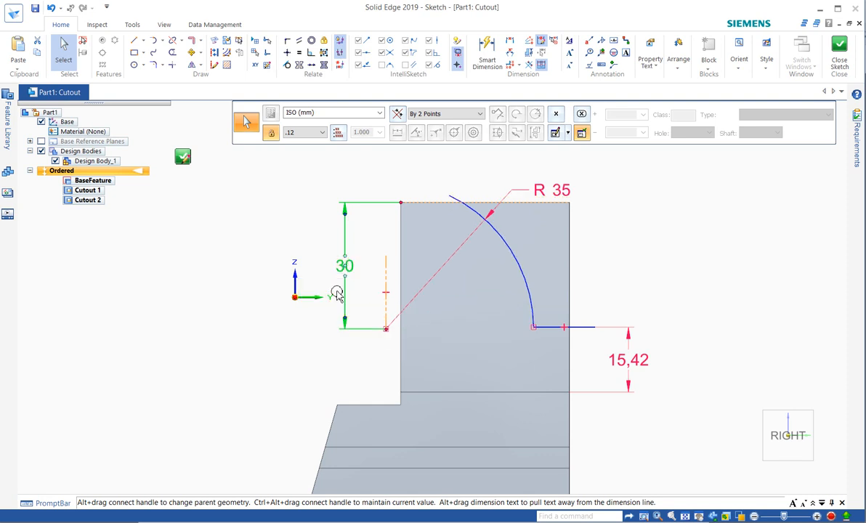
pyautogui.click(314, 222)
# Dimension the horizontal distance between the block's left vertical edge and the construction line, and set it to 3 mm.
pyautogui.moveTo(315, 223); pyautogui.dragTo(289, 222, button='right')
pyautogui.click(289, 222)
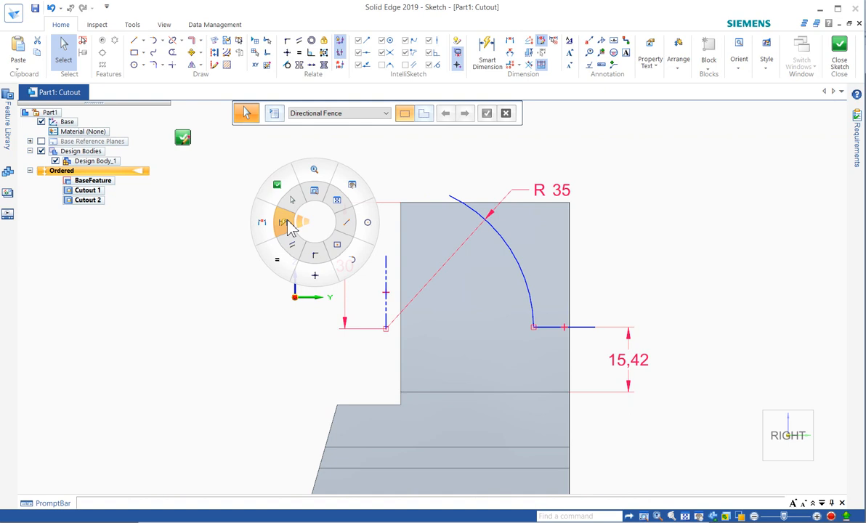
pyautogui.click(401, 274)
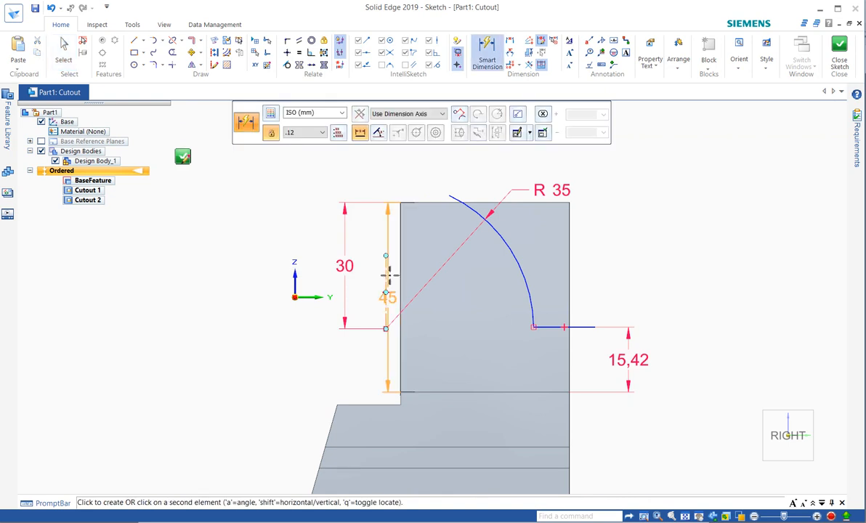
pyautogui.click(387, 275)
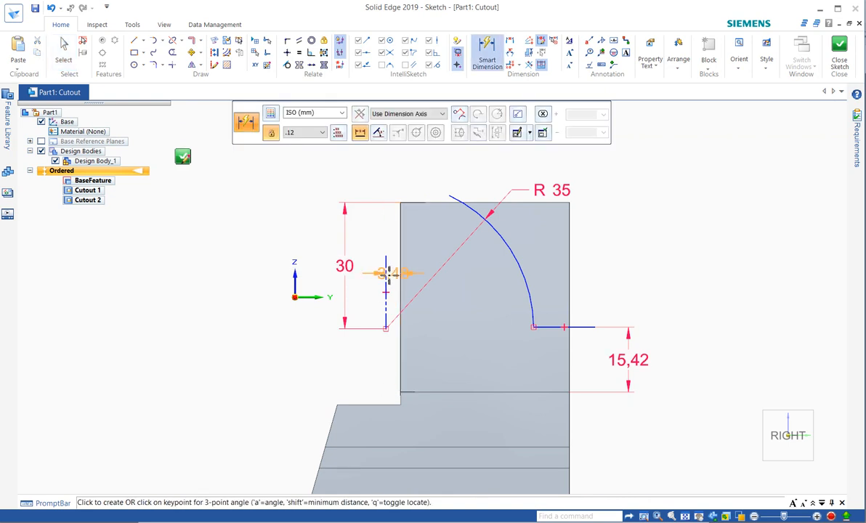
pyautogui.click(405, 180)
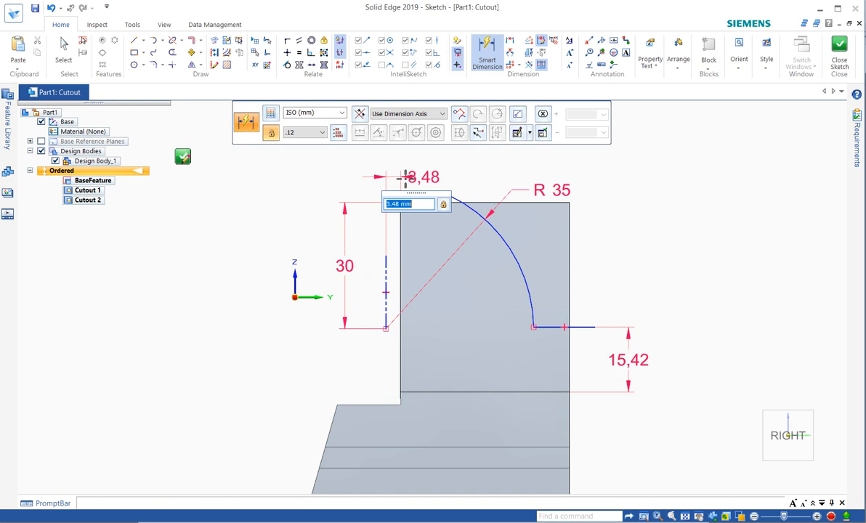
pyautogui.write('3')
pyautogui.press('Return')
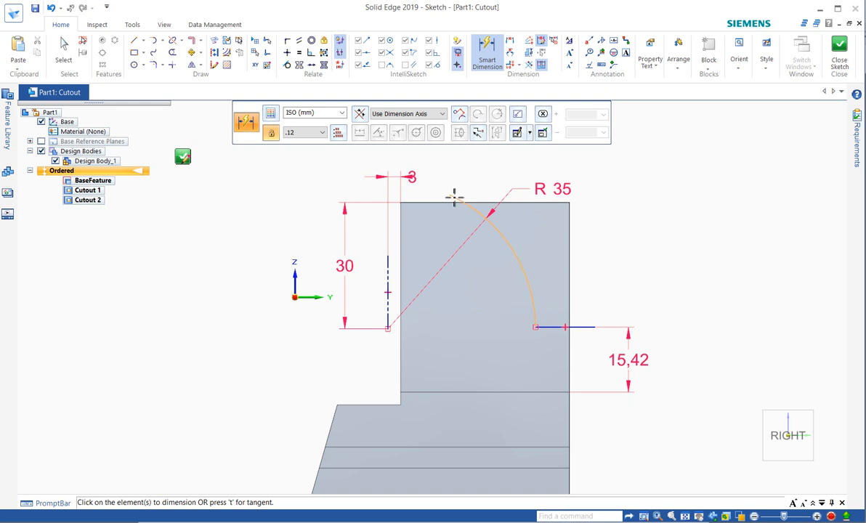
# Connect the arc's upper endpoint to the block's top edge and the horizontal line's outer endpoint to the right edge.
pyautogui.click(287, 39)
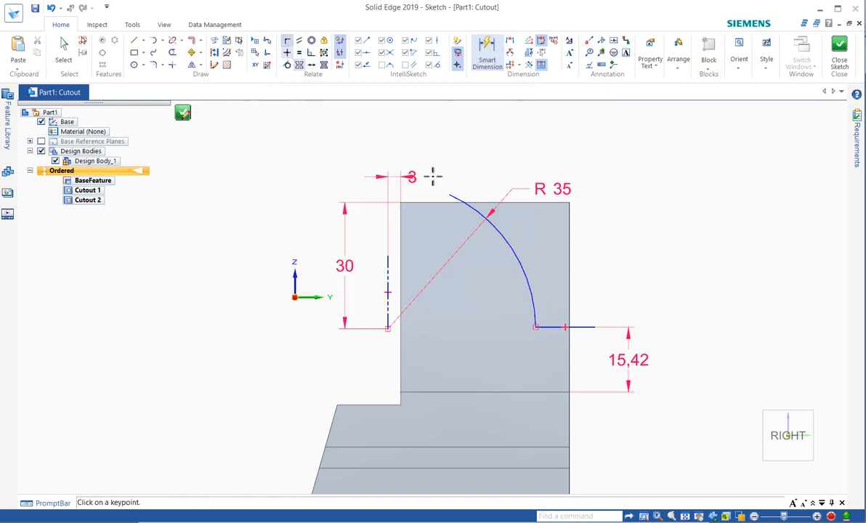
pyautogui.click(449, 194)
pyautogui.click(439, 199)
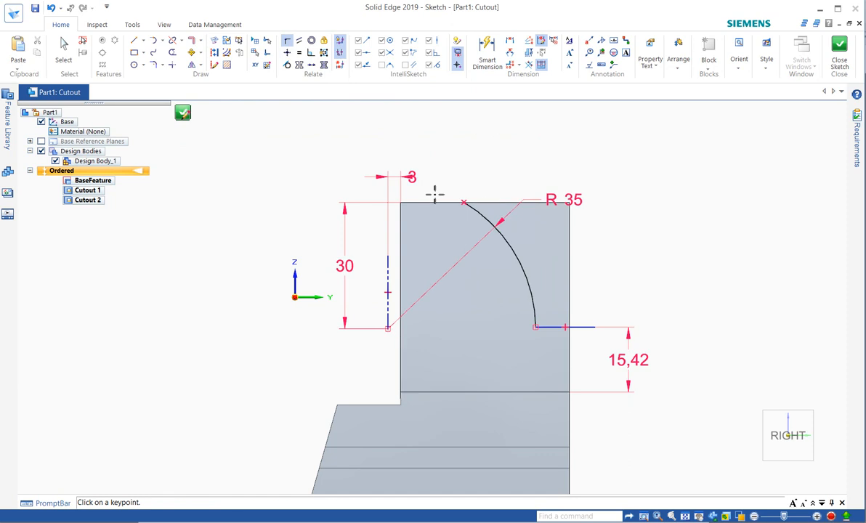
pyautogui.click(596, 327)
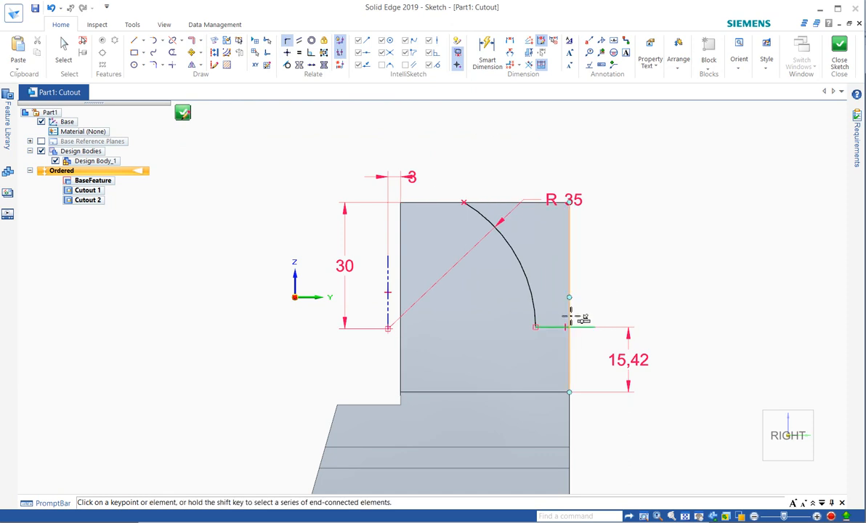
pyautogui.click(570, 318)
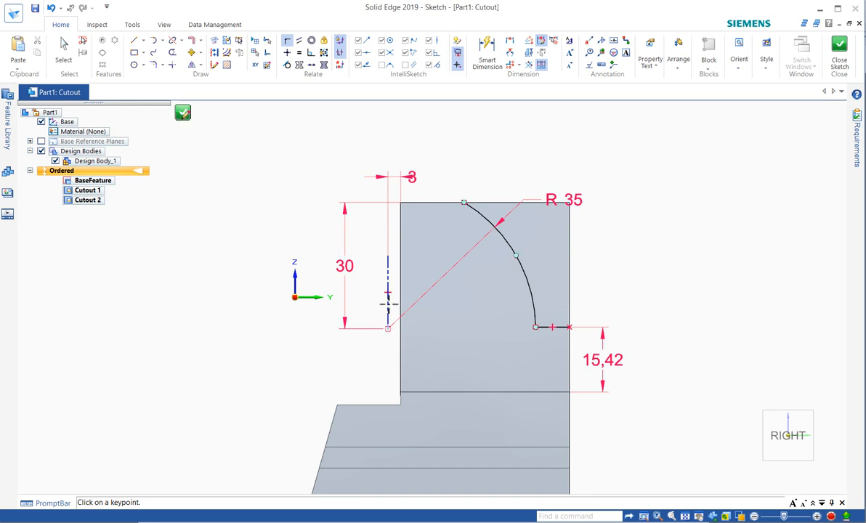
# Close the sketch and cut away the material outside the arc profile through the full width of the block.
pyautogui.click(184, 116)
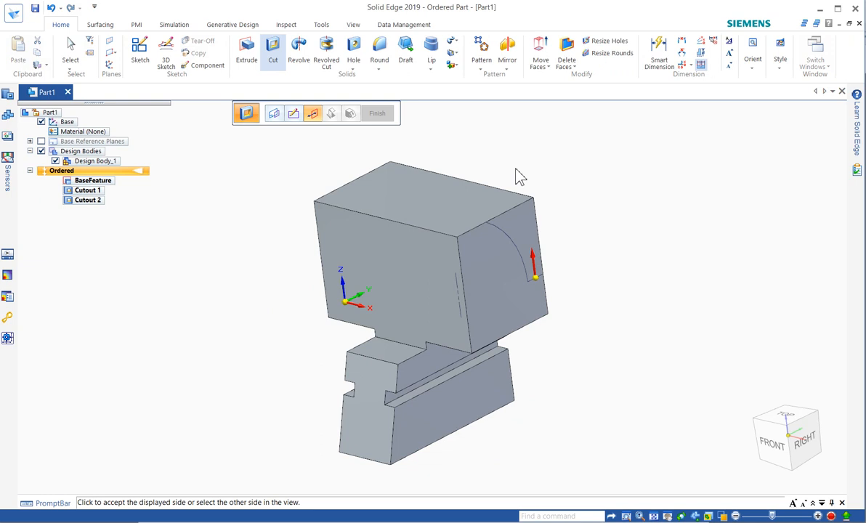
pyautogui.click(576, 185)
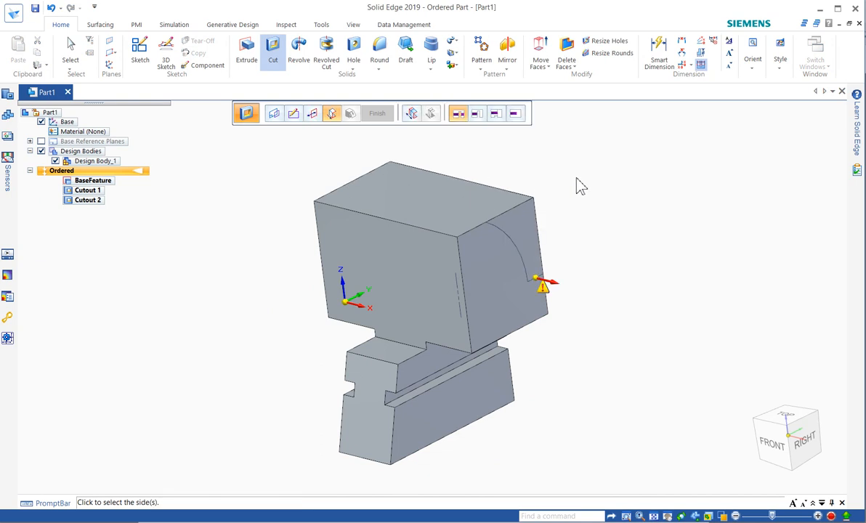
pyautogui.click(485, 164)
pyautogui.click(377, 113)
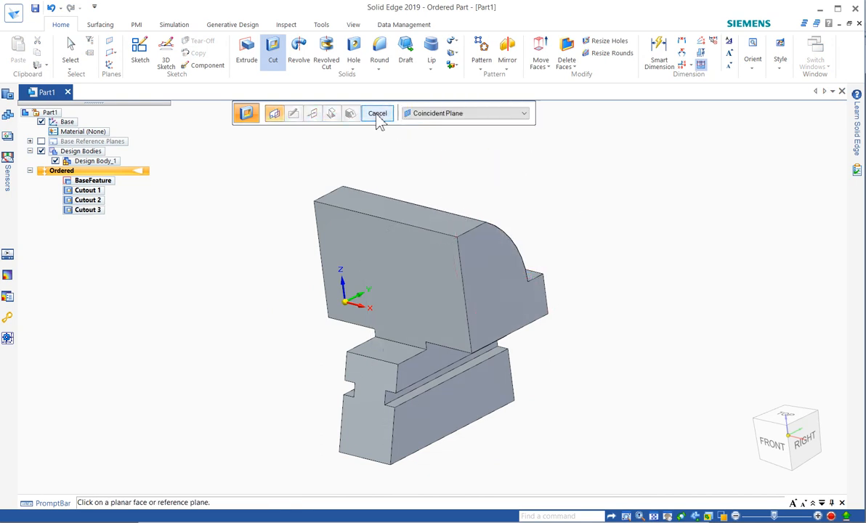
# Start an extrusion on the back face and sketch a 35 mm diameter circle centred on the midpoint of the ledge's horizontal edge.
pyautogui.moveTo(624, 213); pyautogui.dragTo(520, 211, button='middle')
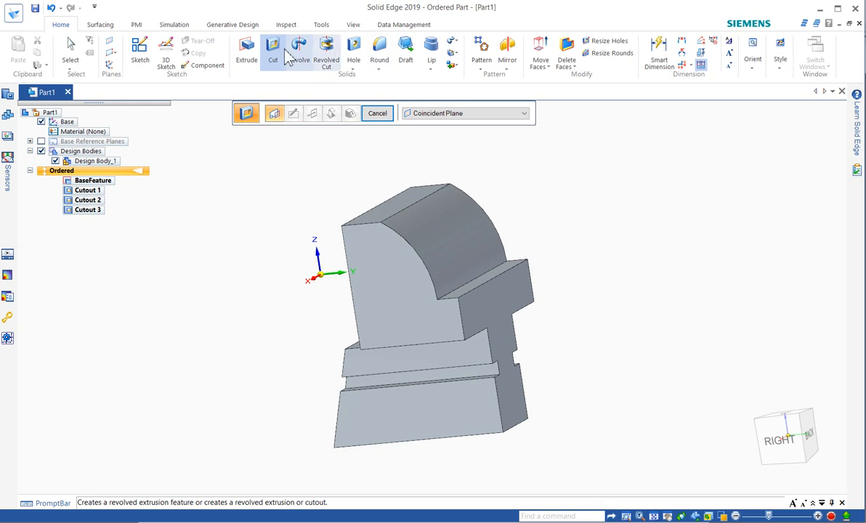
pyautogui.click(248, 55)
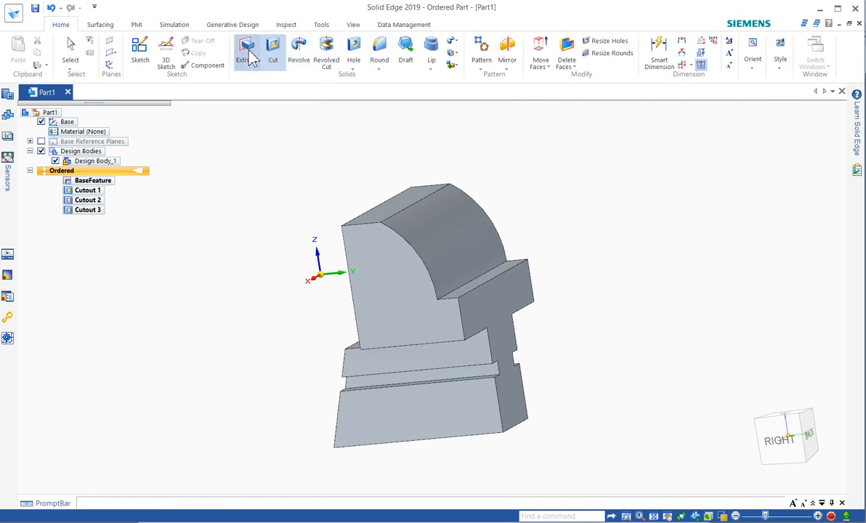
pyautogui.click(492, 315)
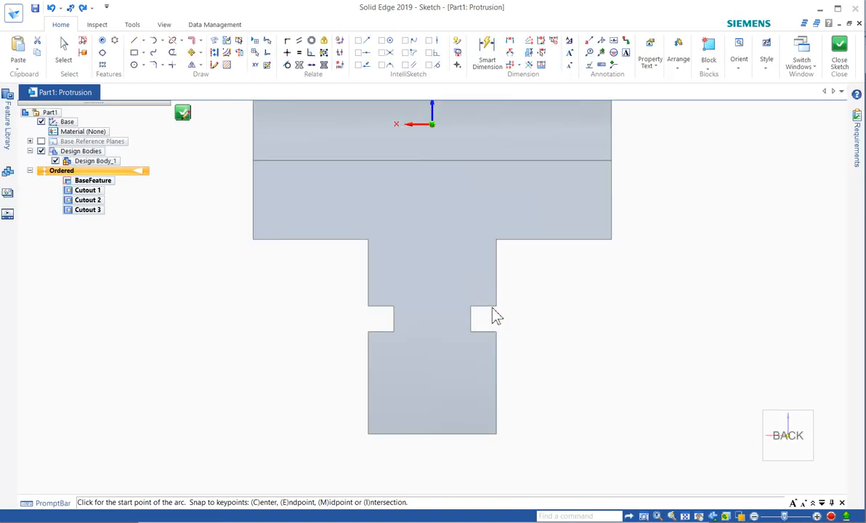
pyautogui.moveTo(533, 334); pyautogui.dragTo(509, 308, button='right')
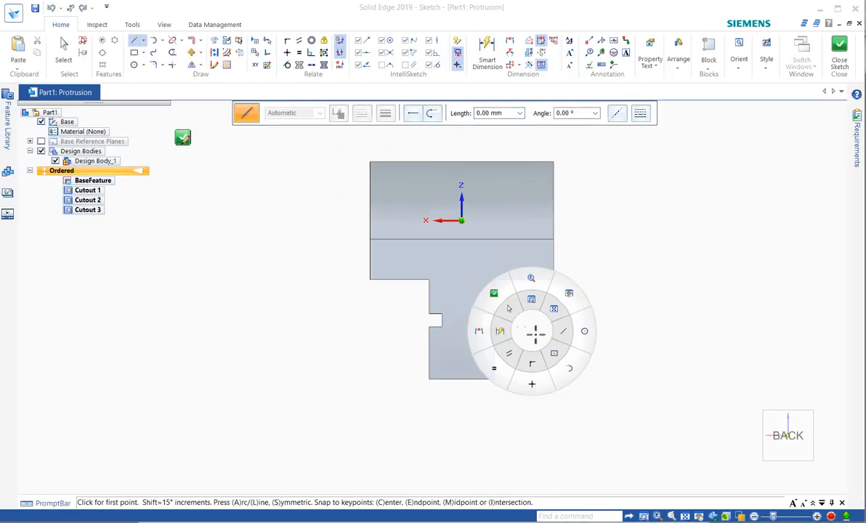
pyautogui.click(585, 332)
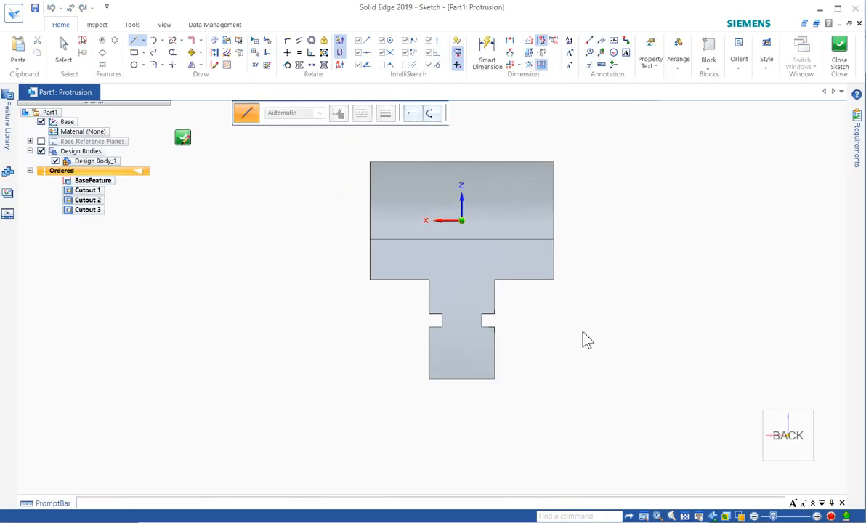
pyautogui.click(462, 239)
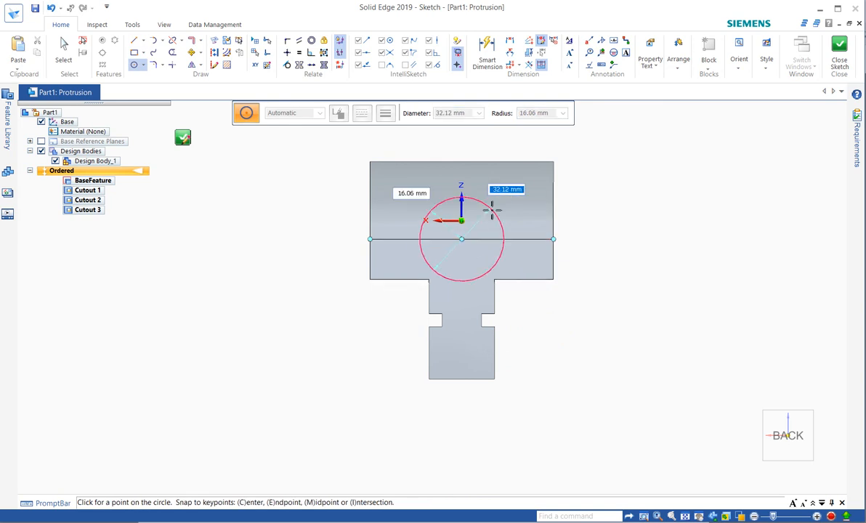
pyautogui.write('35')
pyautogui.press('Return')
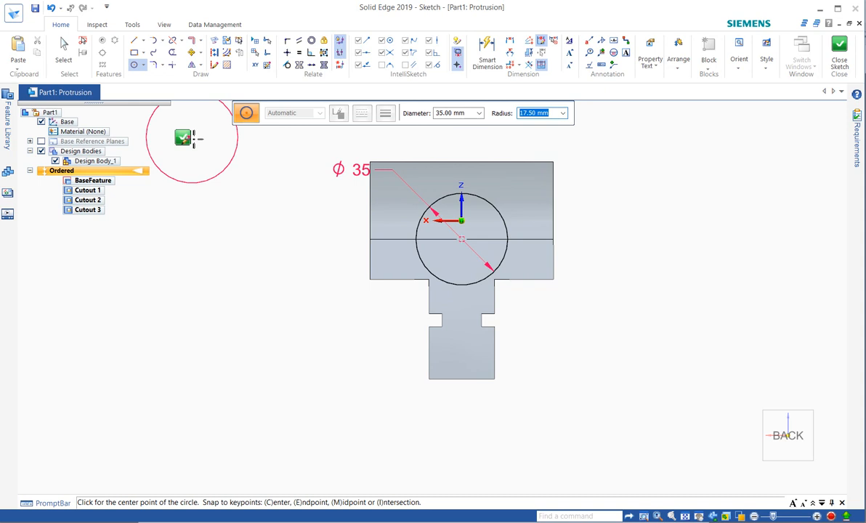
# Extrude the circle from the back face toward the block with the Through Next extent to form a round boss.
pyautogui.click(181, 138)
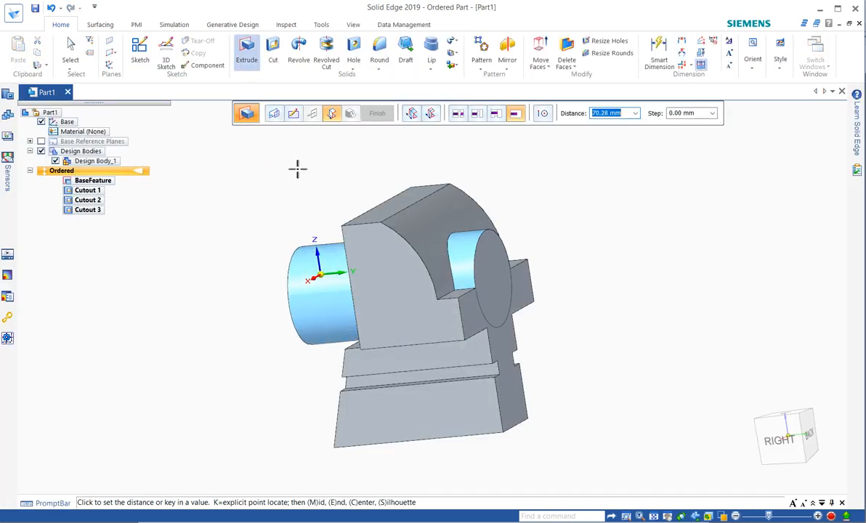
pyautogui.click(477, 115)
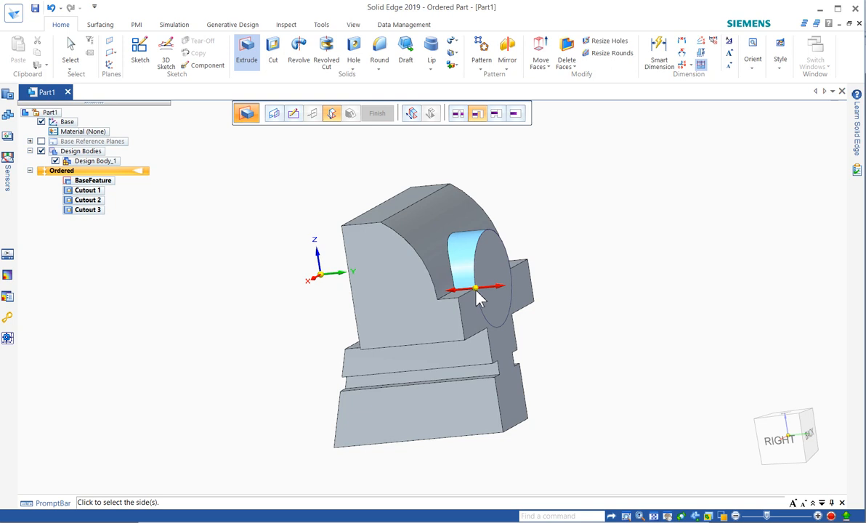
pyautogui.click(311, 316)
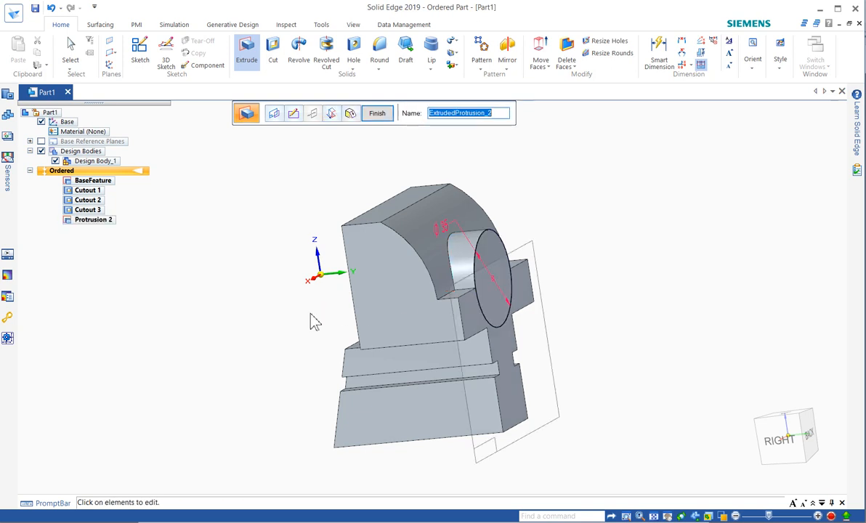
pyautogui.click(378, 114)
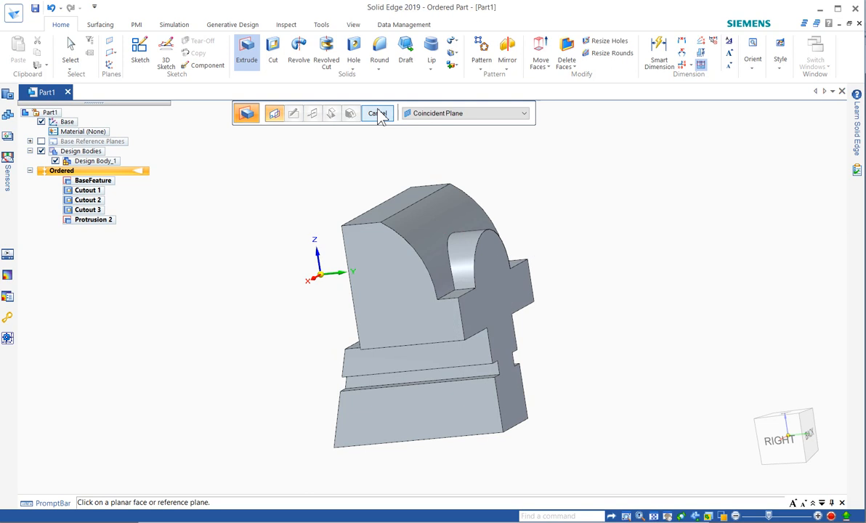
# Start the Hole command and set the simple hole's diameter to 19 mm.
pyautogui.click(354, 52)
pyautogui.click(275, 115)
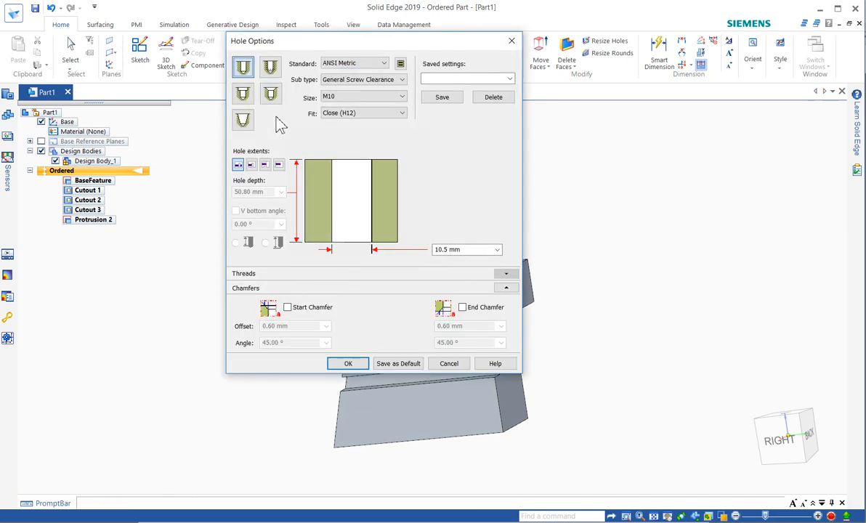
pyautogui.click(477, 249)
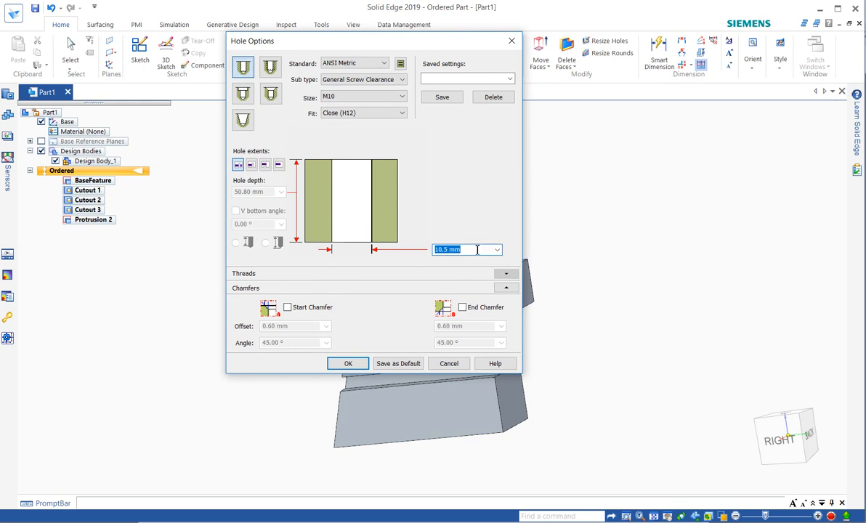
pyautogui.write('19')
pyautogui.press('Return')
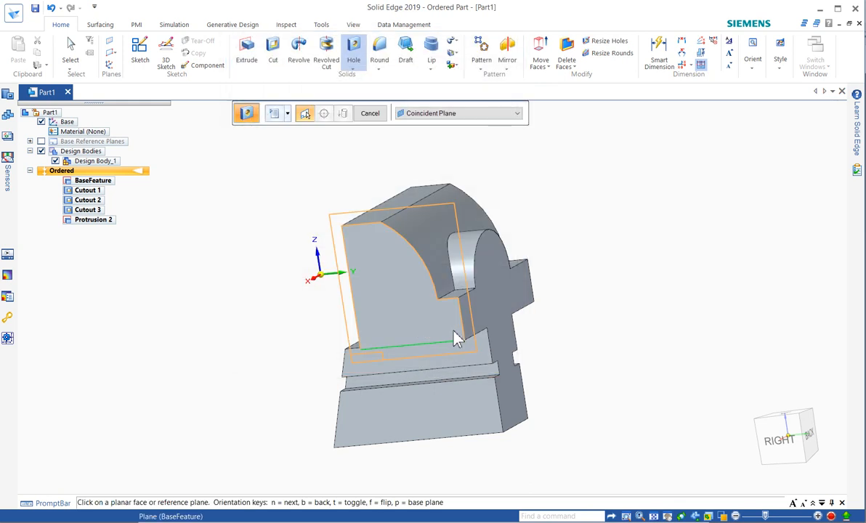
# Place the hole on the back face, concentric with the boss's arc, and close the sketch.
pyautogui.click(499, 287)
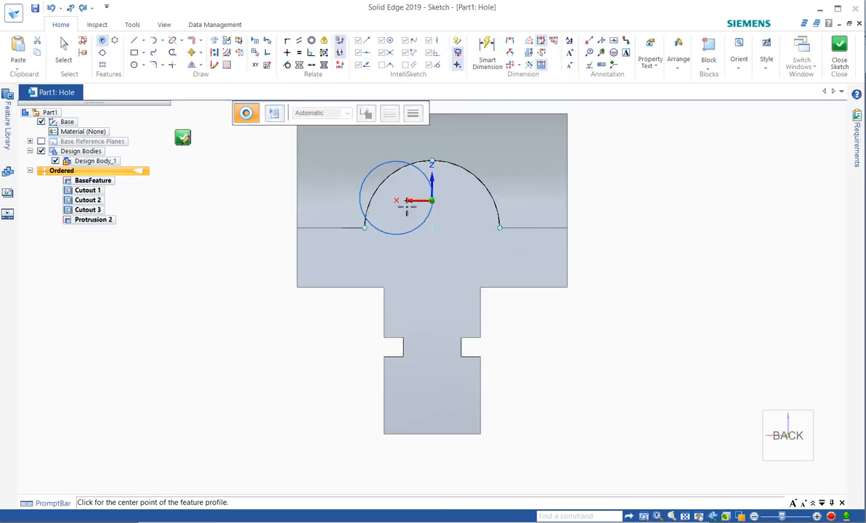
pyautogui.click(434, 231)
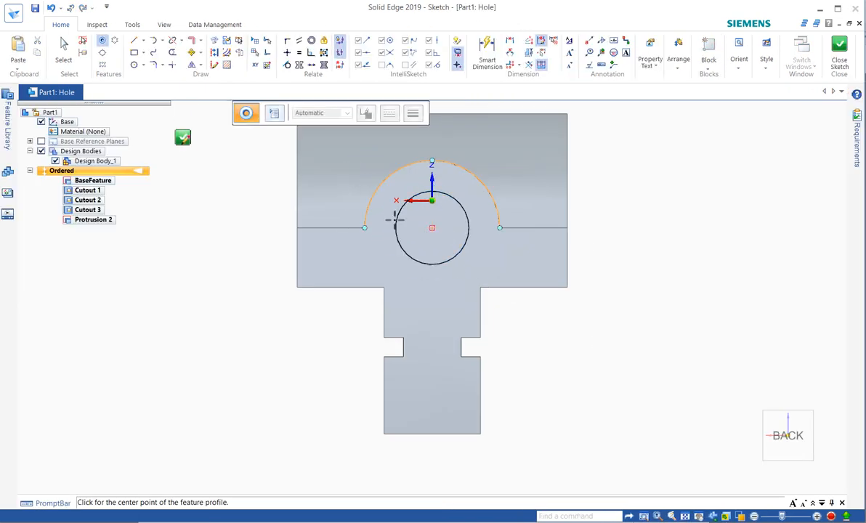
pyautogui.click(184, 140)
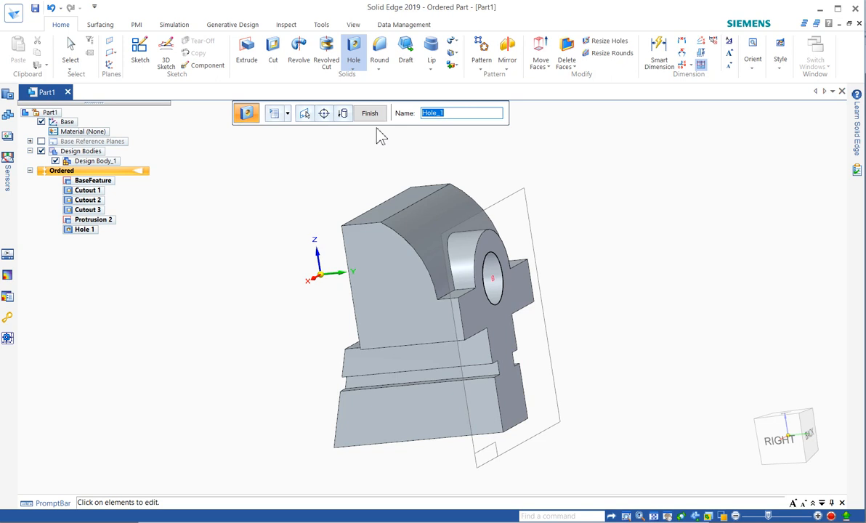
# Change the hole's extent to a finite depth of 30 mm into the block and finish the Hole command.
pyautogui.click(343, 113)
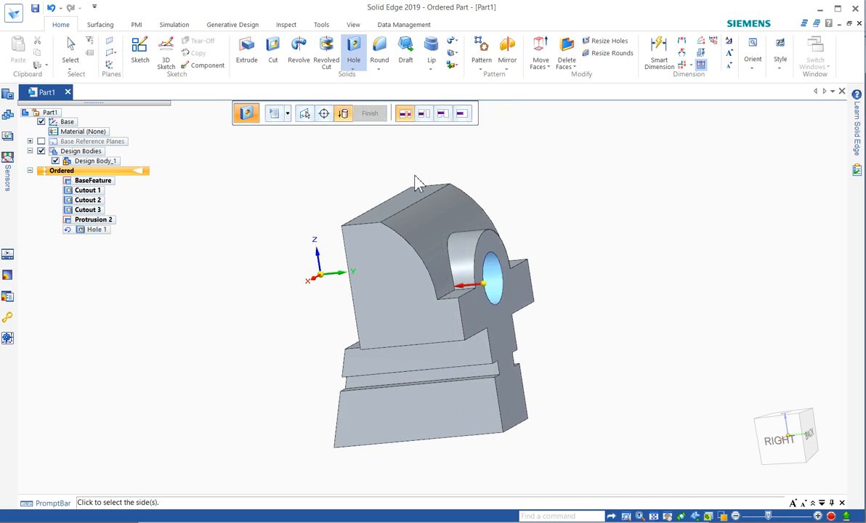
pyautogui.click(461, 113)
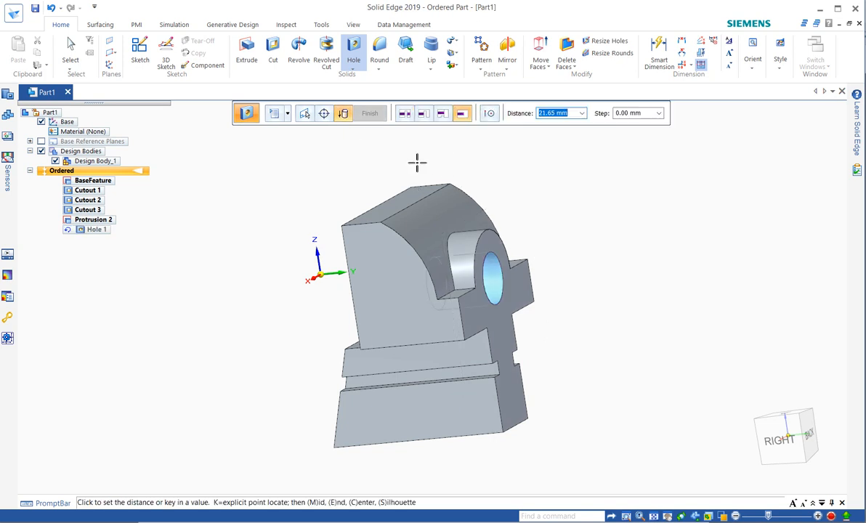
pyautogui.write('30')
pyautogui.press('Return')
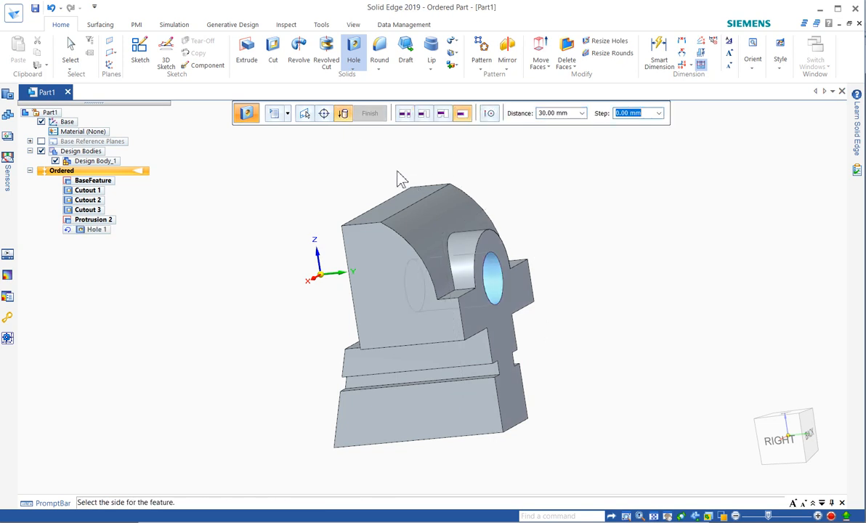
pyautogui.click(398, 179)
pyautogui.click(370, 115)
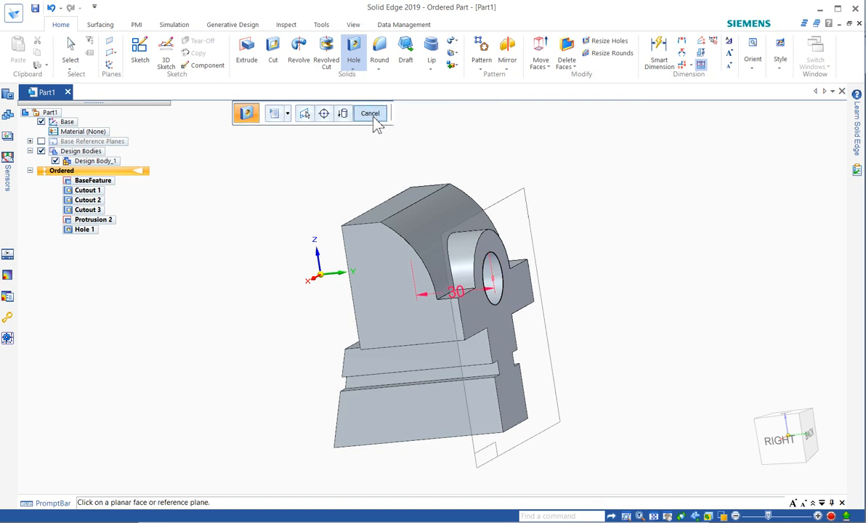
pyautogui.moveTo(312, 187)
pyautogui.mouseDown(button='middle')
pyautogui.moveTo(406, 166)
pyautogui.moveTo(313, 174)
pyautogui.moveTo(314, 200)
pyautogui.mouseUp(button='middle')
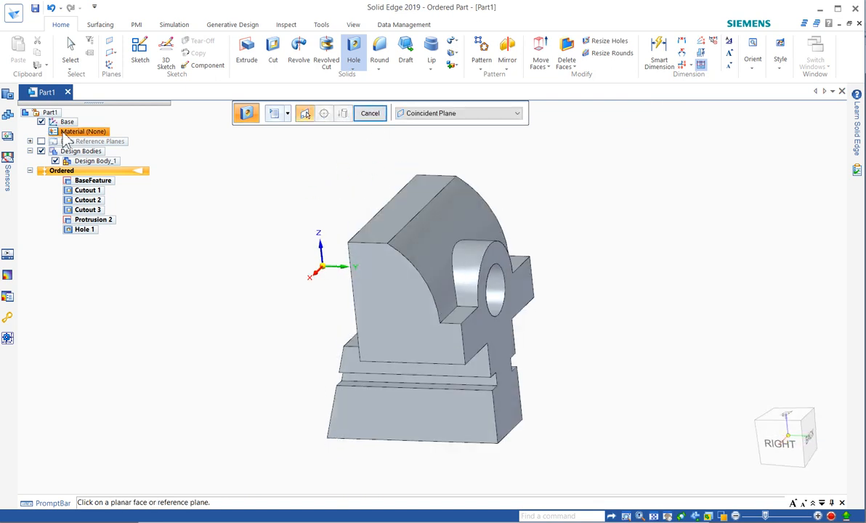
pyautogui.press('Escape')
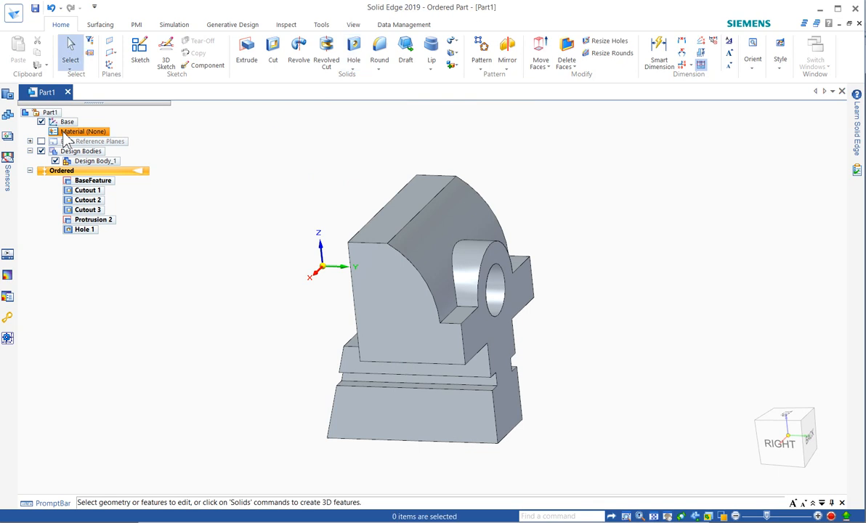
# Assign Aluminum, 1060 as the part's material.
pyautogui.rightClick(81, 132)
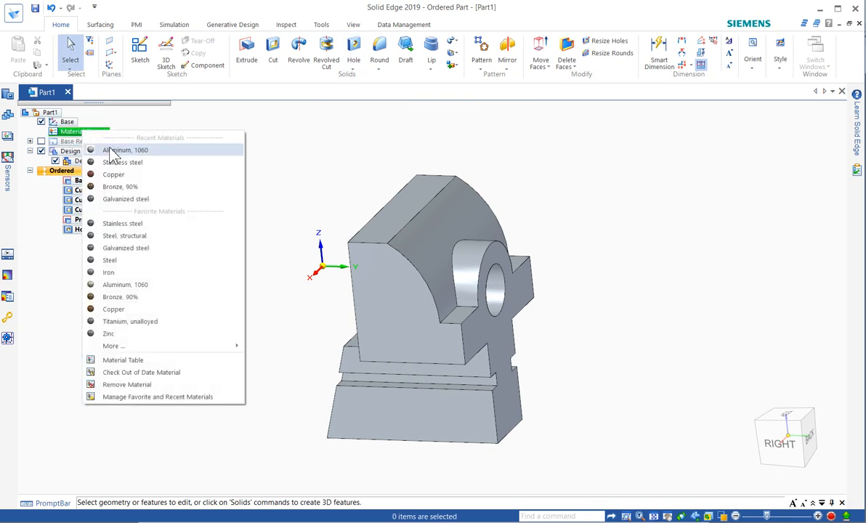
pyautogui.click(112, 151)
pyautogui.moveTo(255, 180)
pyautogui.mouseDown(button='middle')
pyautogui.moveTo(213, 180)
pyautogui.moveTo(254, 193)
pyautogui.mouseUp(button='middle')
# Change the part's material to Stainless steel.
pyautogui.rightClick(106, 132)
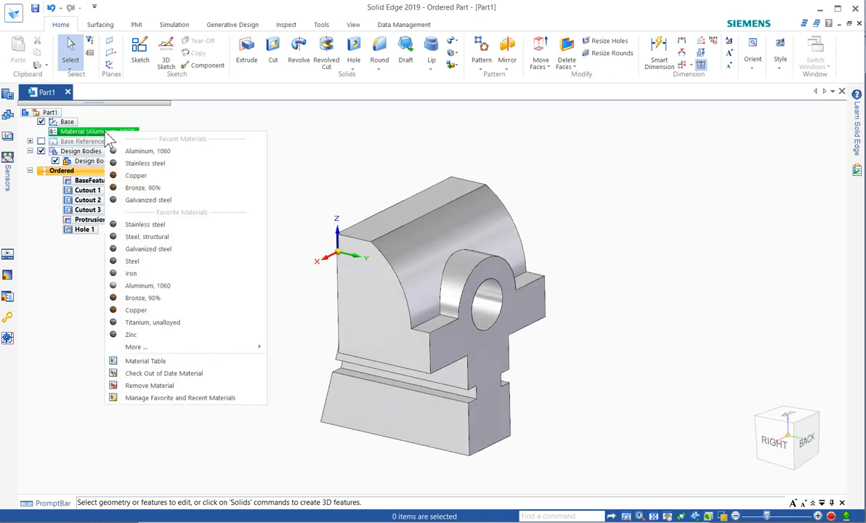
pyautogui.click(188, 151)
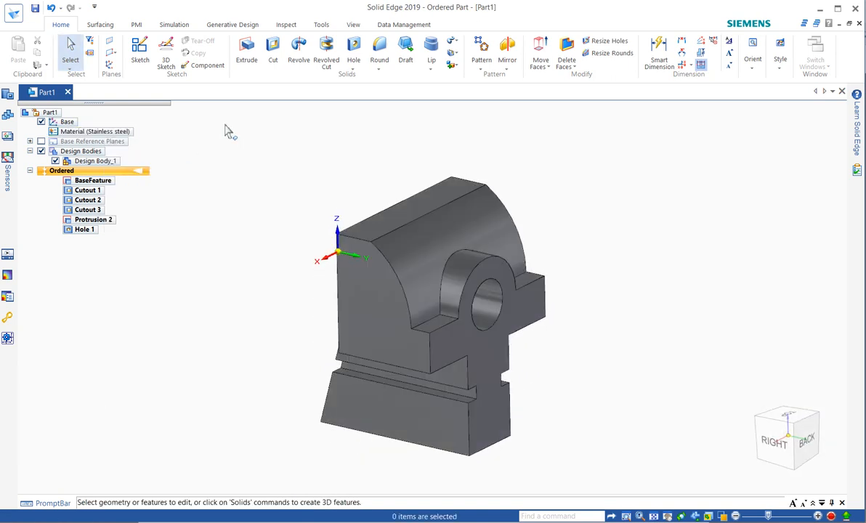
pyautogui.moveTo(236, 138); pyautogui.dragTo(261, 162, button='middle')
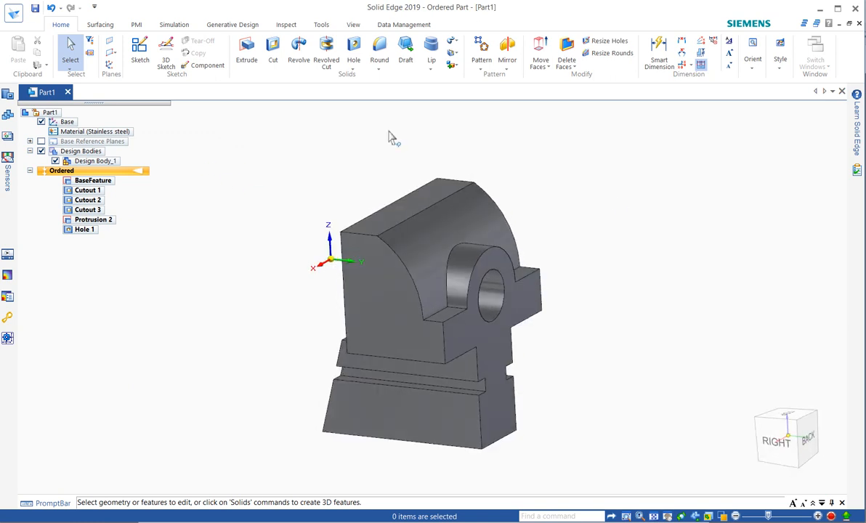
pyautogui.click(832, 516)
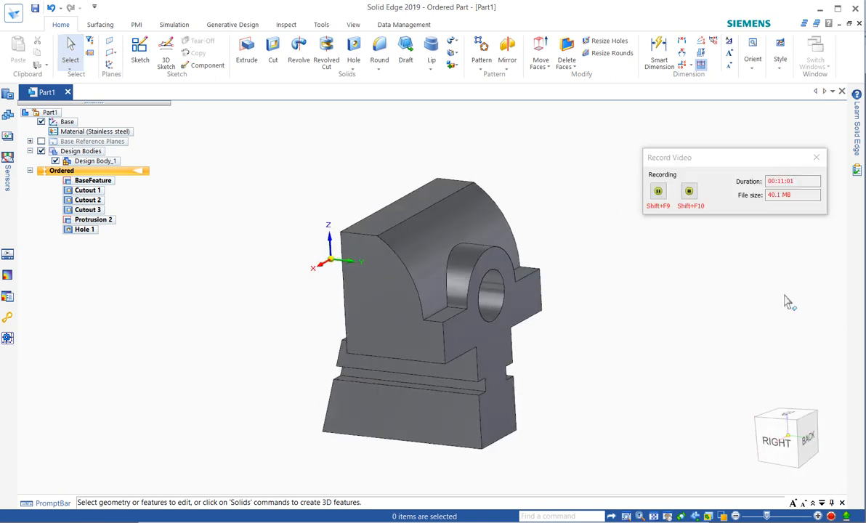